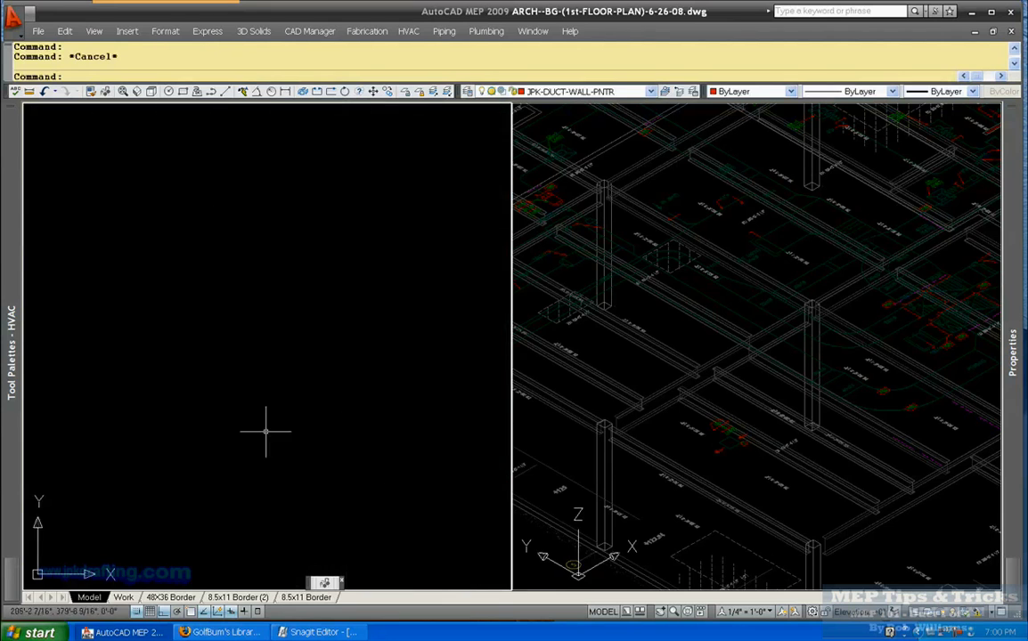
# Step: Switch the tool palettes from the HVAC set to the Architectural set
pyautogui.scroll(5, 265, 432)
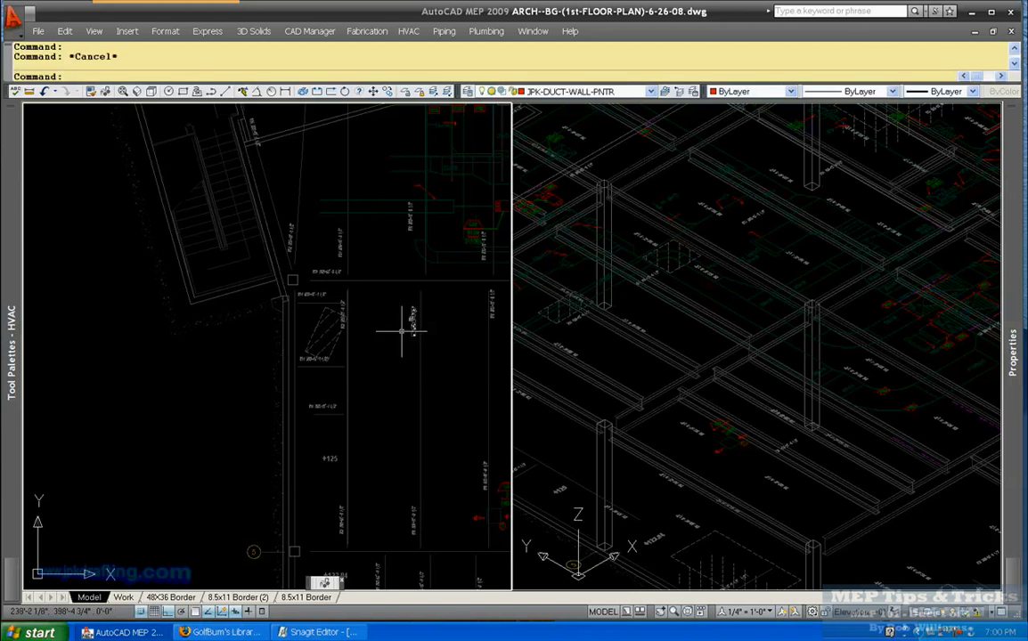
pyautogui.scroll(-2, 299, 389)
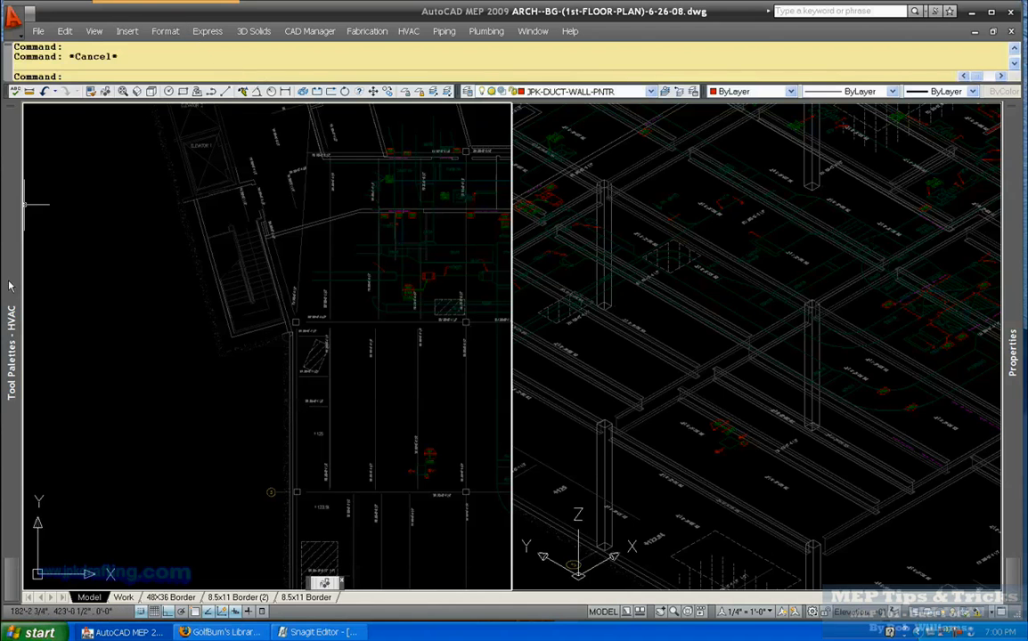
pyautogui.moveTo(12, 286)
pyautogui.rightClick(33, 348)
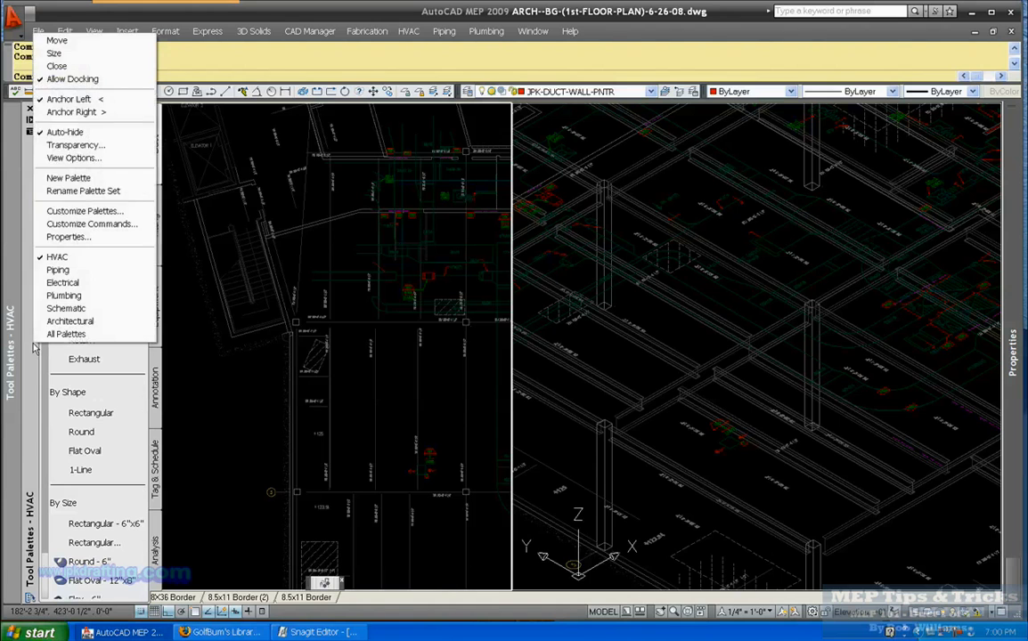
pyautogui.click(64, 322)
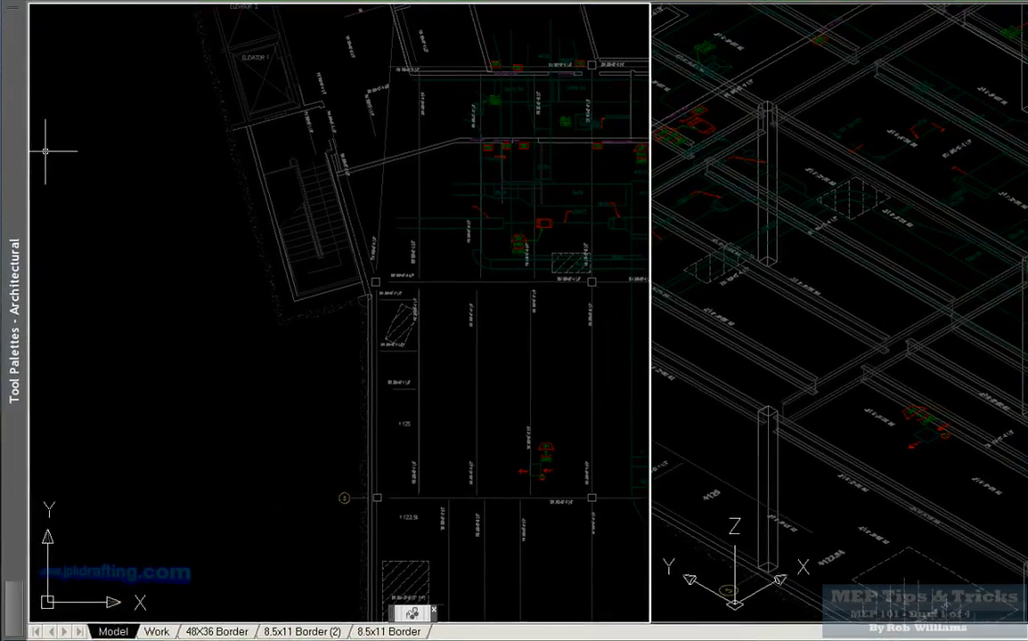
pyautogui.moveTo(19, 233)
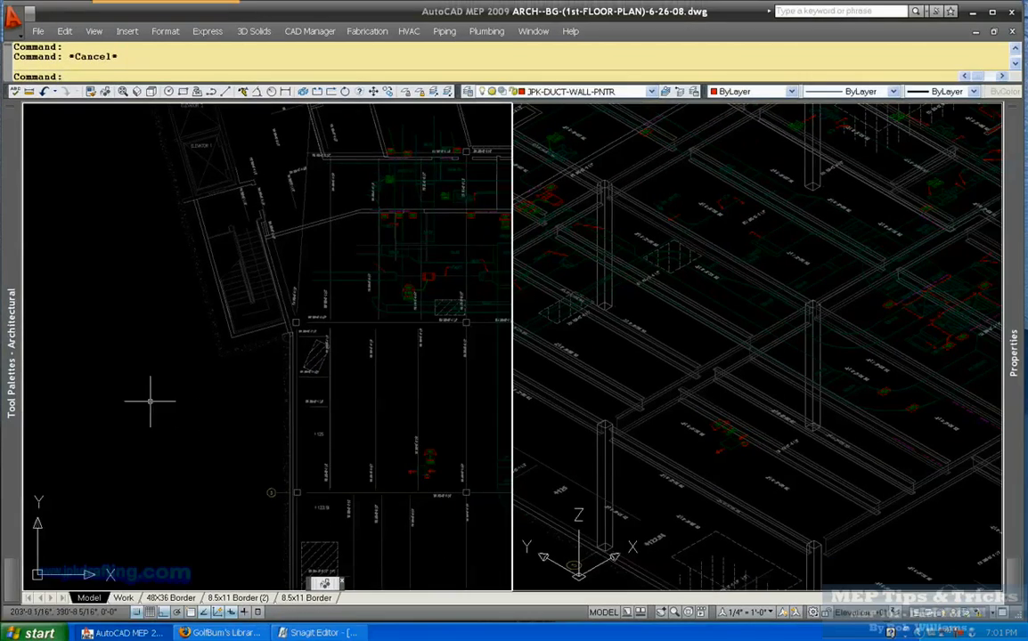
pyautogui.click(150, 400)
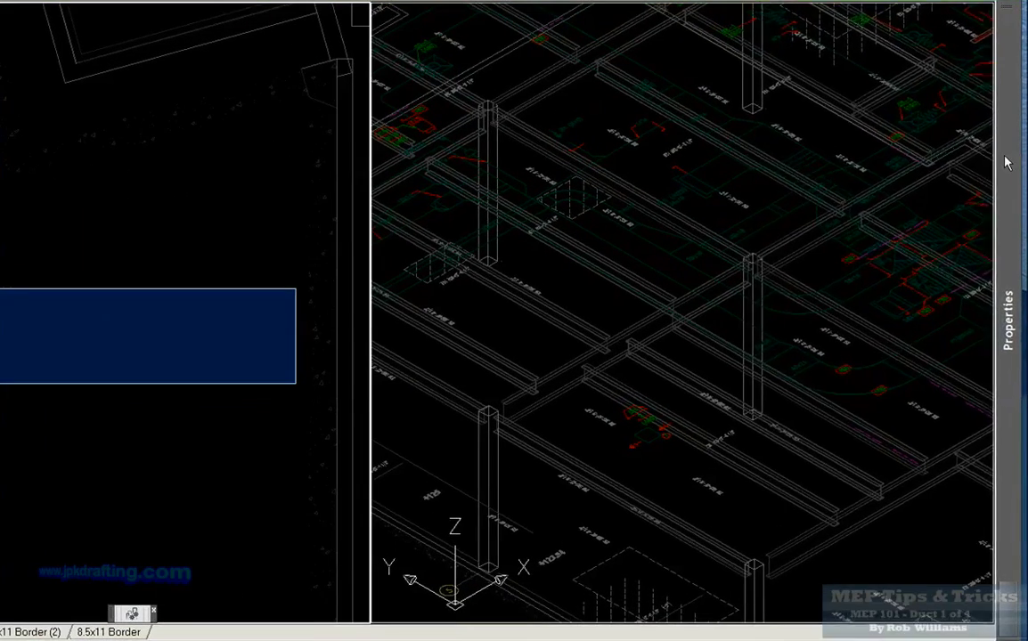
pyautogui.moveTo(1000, 157)
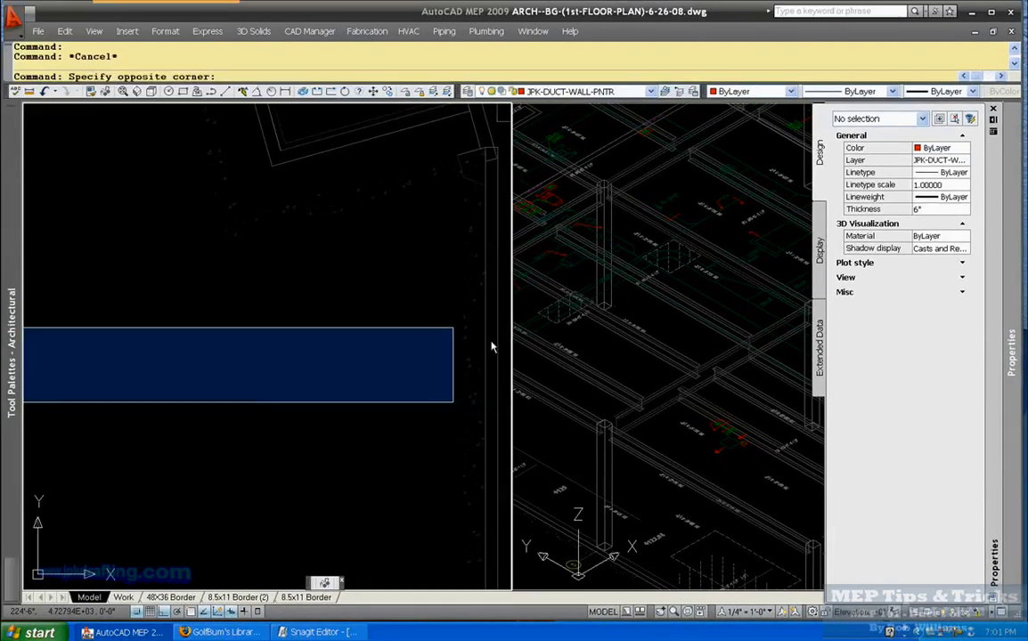
pyautogui.press('Escape')
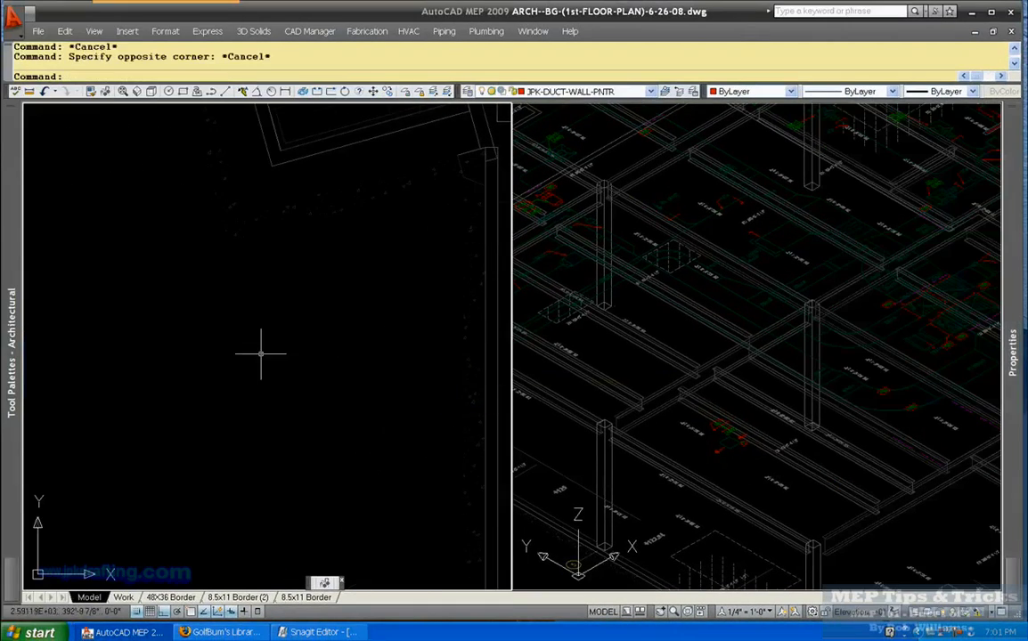
# Step: Draw a horizontal structural beam about 18'-3" long in the open area beside the stairwell, continuing with a short perpendicular segment
pyautogui.moveTo(15, 296)
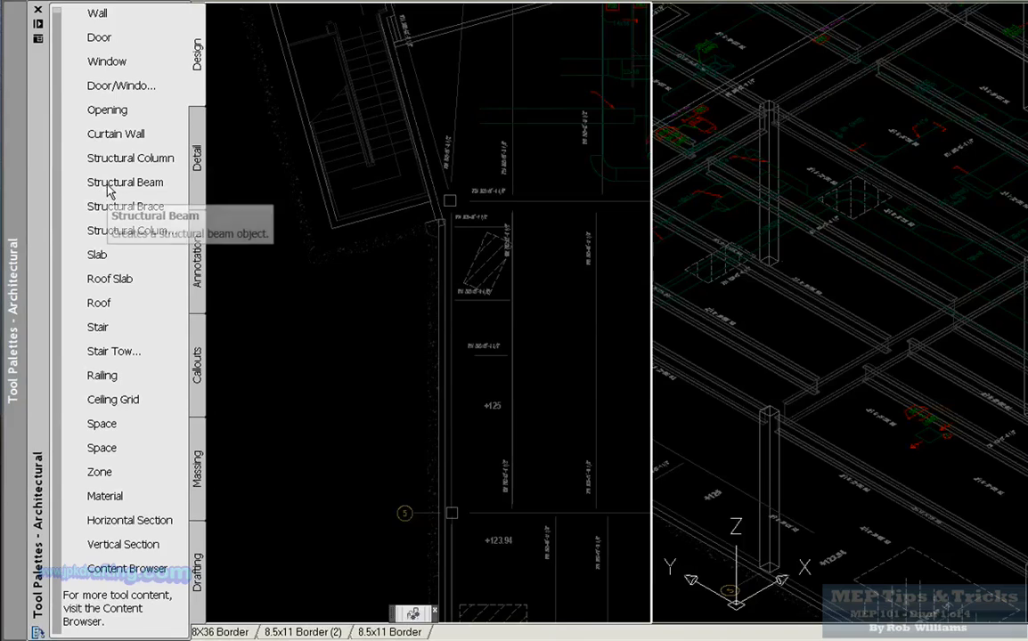
pyautogui.click(107, 187)
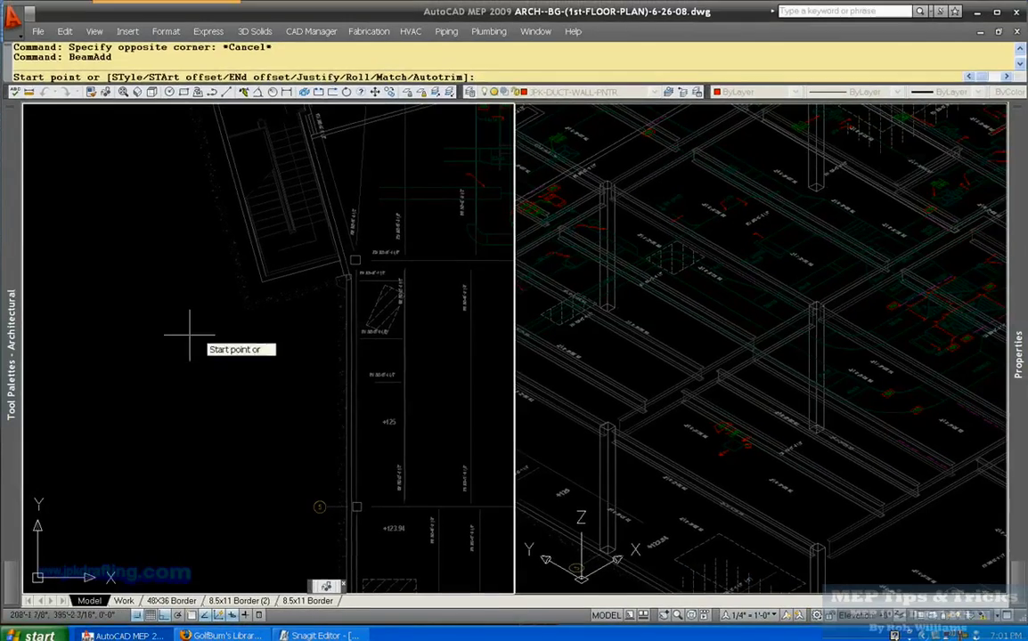
pyautogui.click(68, 364)
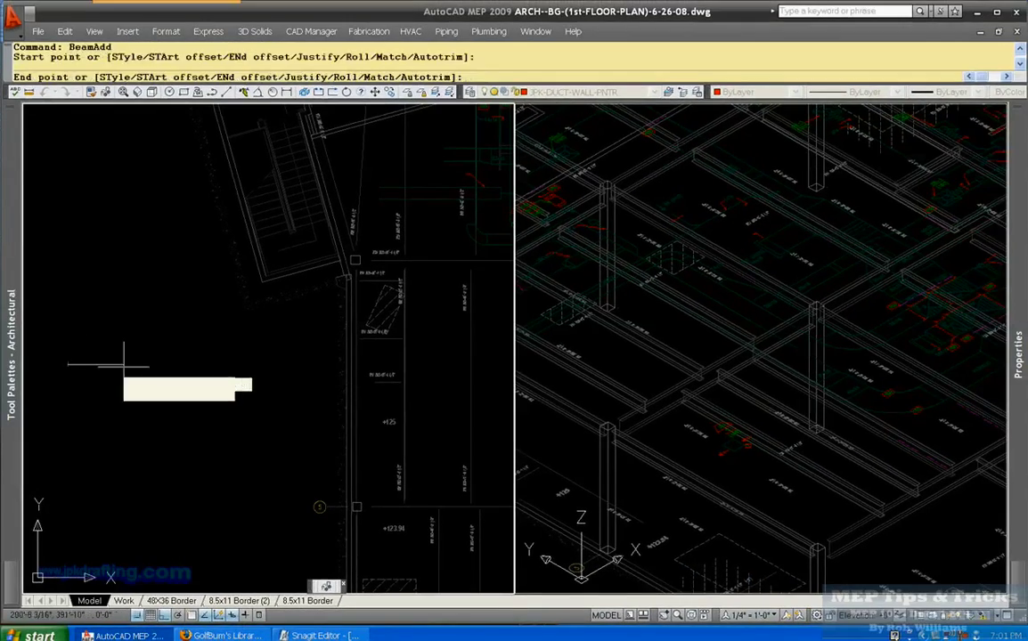
pyautogui.click(228, 364)
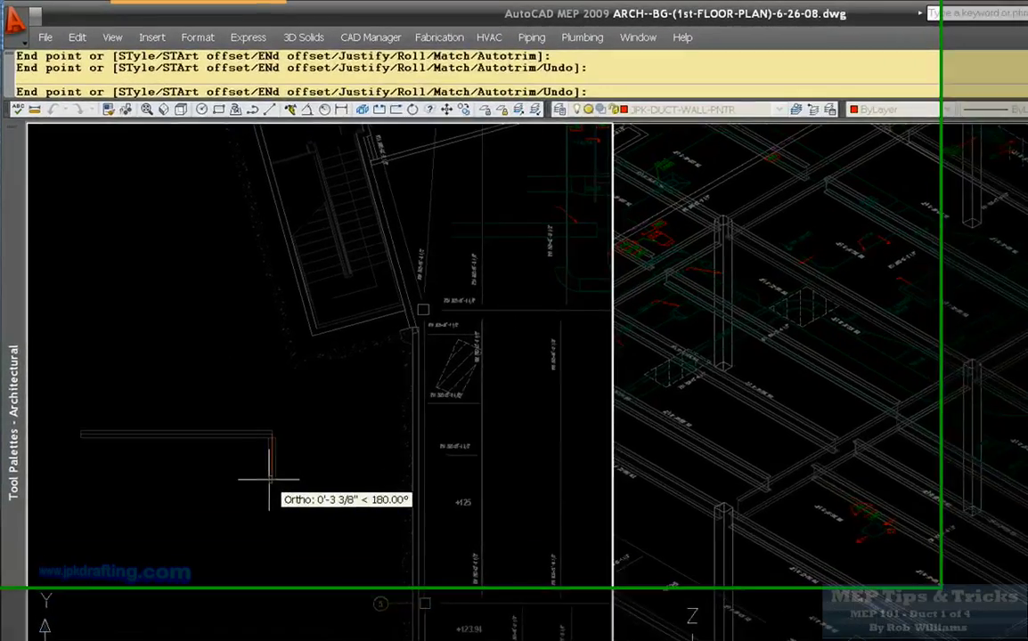
pyautogui.press('Escape')
# Step: Try to erase the short perpendicular beam segment
pyautogui.click(245, 396)
pyautogui.click(182, 455)
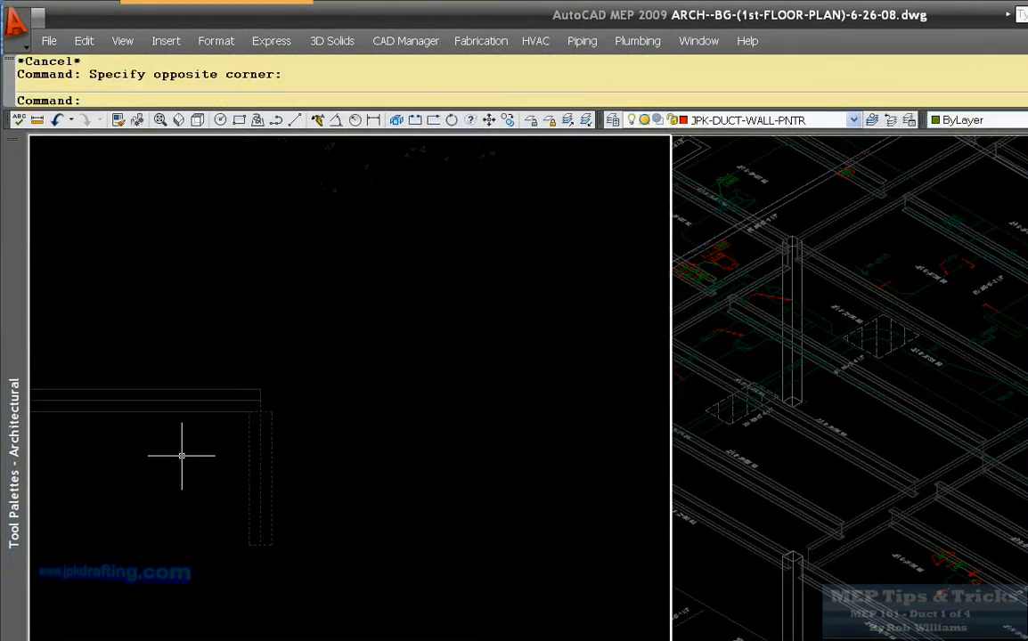
pyautogui.press('Delete')
pyautogui.press('Escape')
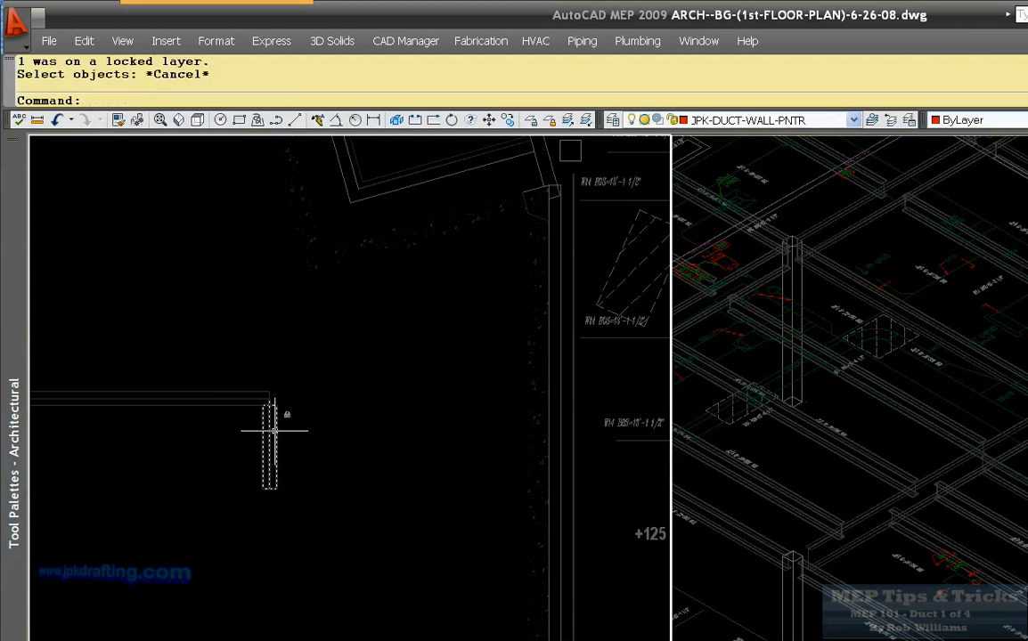
pyautogui.press('Escape')
pyautogui.press('Escape')
pyautogui.press('Escape')
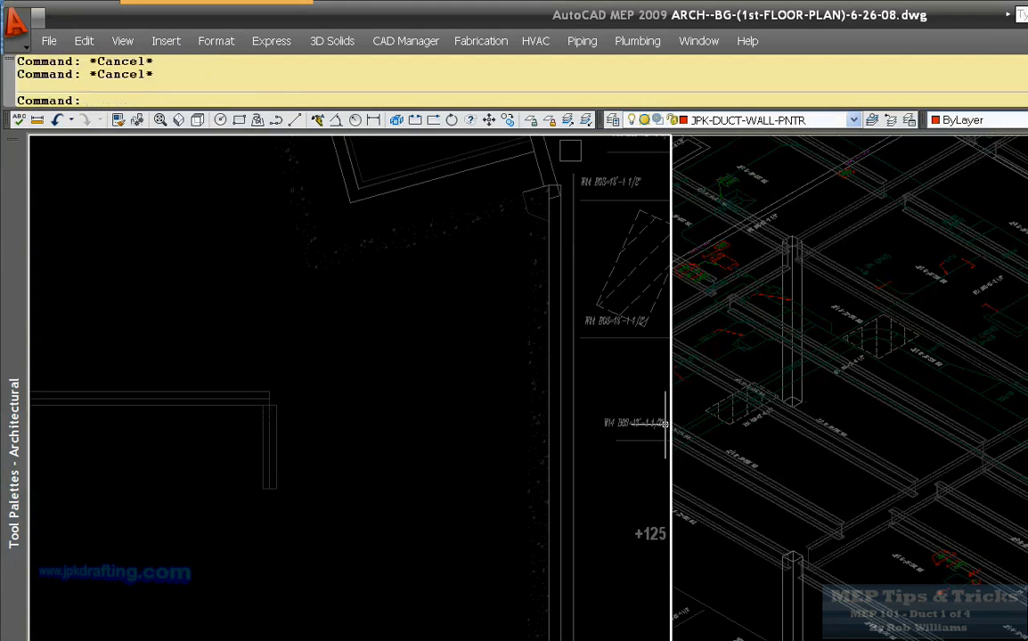
# Step: Unlock the S-Beam-Std layer using the short perpendicular beam segment and erase that segment
pyautogui.click(549, 120)
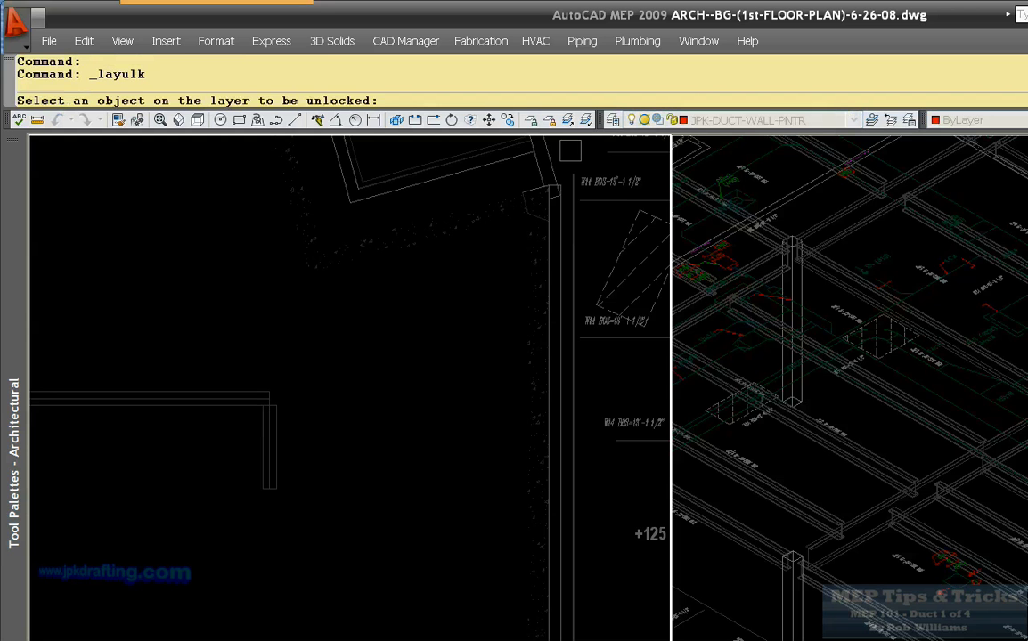
pyautogui.click(276, 438)
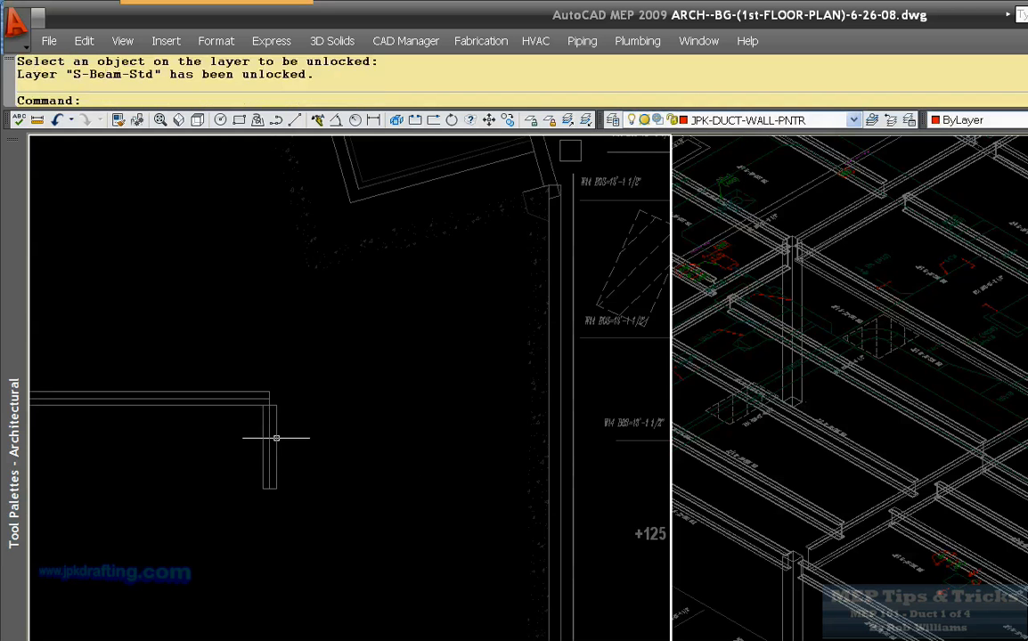
pyautogui.press('Escape')
pyautogui.click(278, 427)
pyautogui.click(258, 444)
pyautogui.press('Delete')
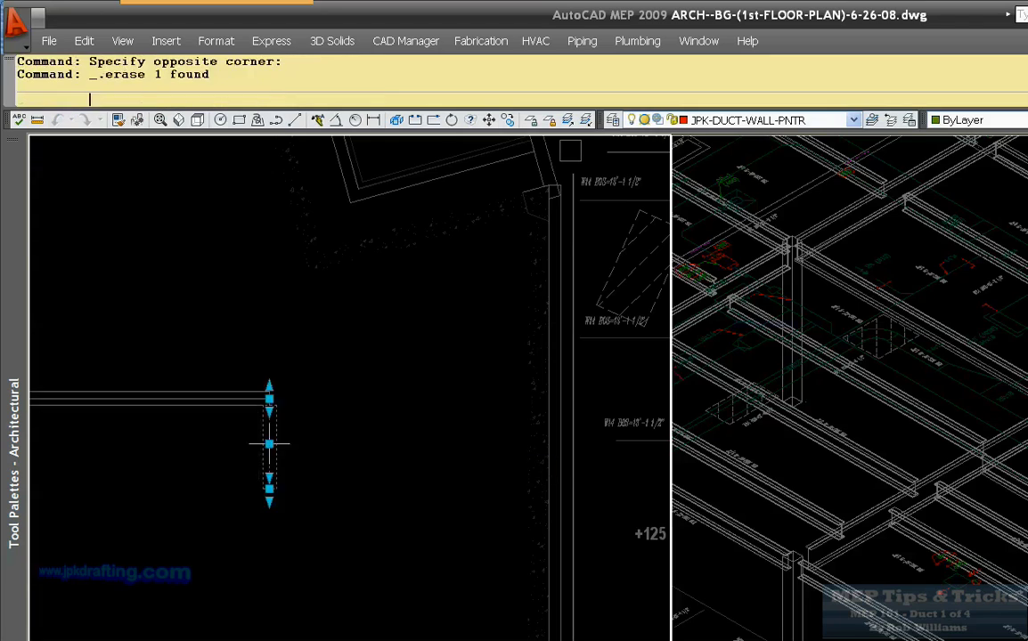
# Step: Change the horizontal beam's structural member style to Standard
pyautogui.click(250, 392)
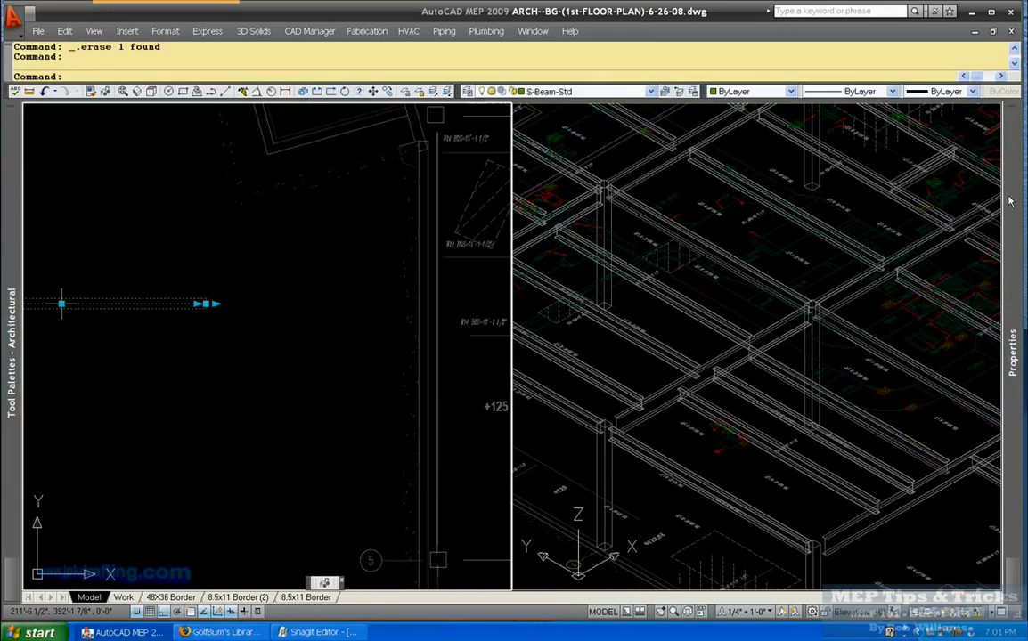
pyautogui.moveTo(1010, 201)
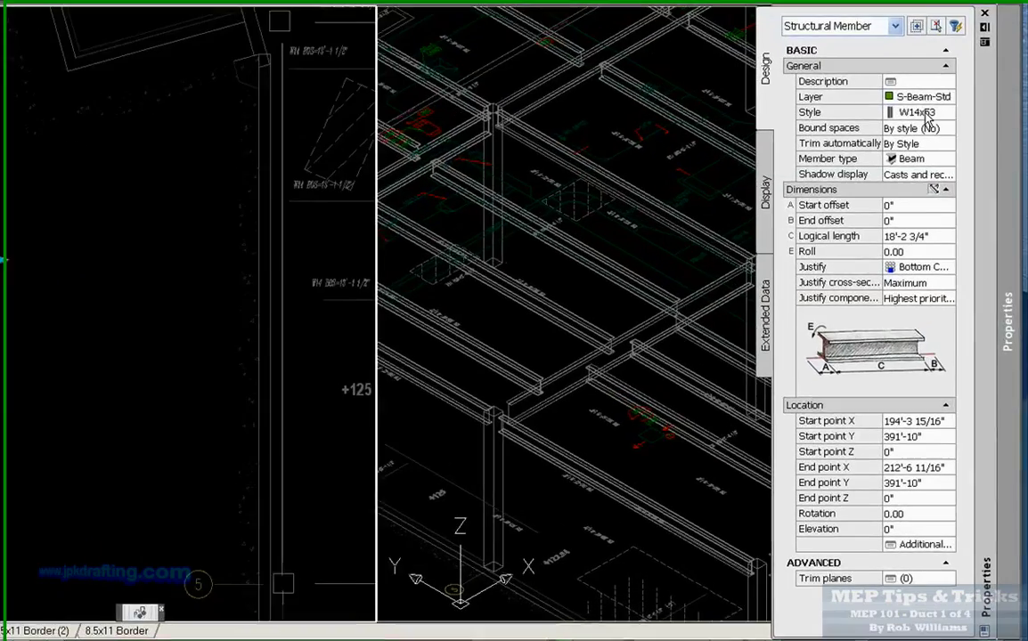
pyautogui.click(948, 188)
pyautogui.click(948, 188)
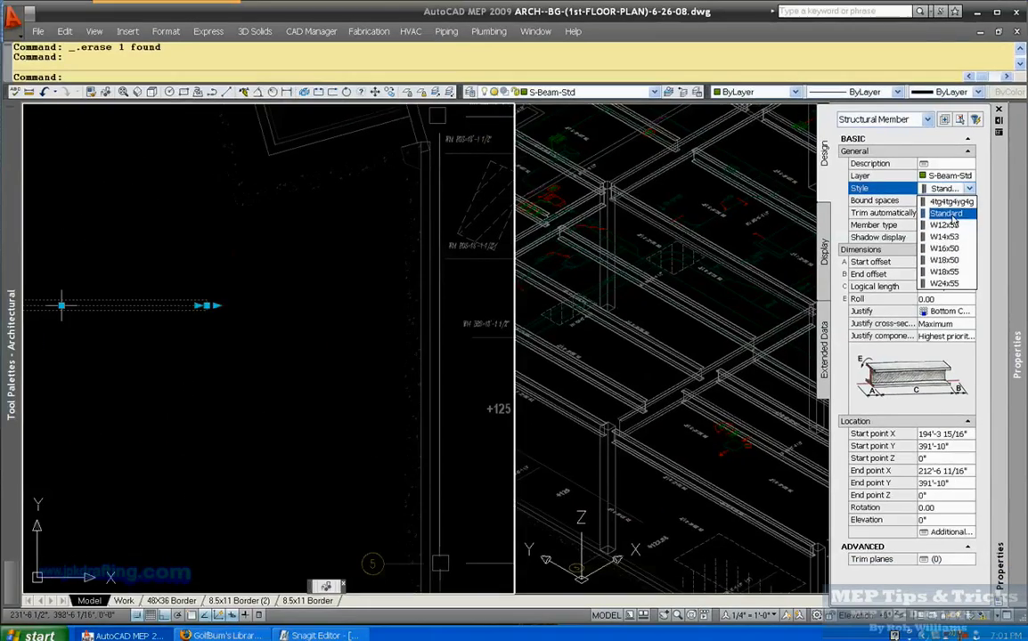
pyautogui.click(946, 216)
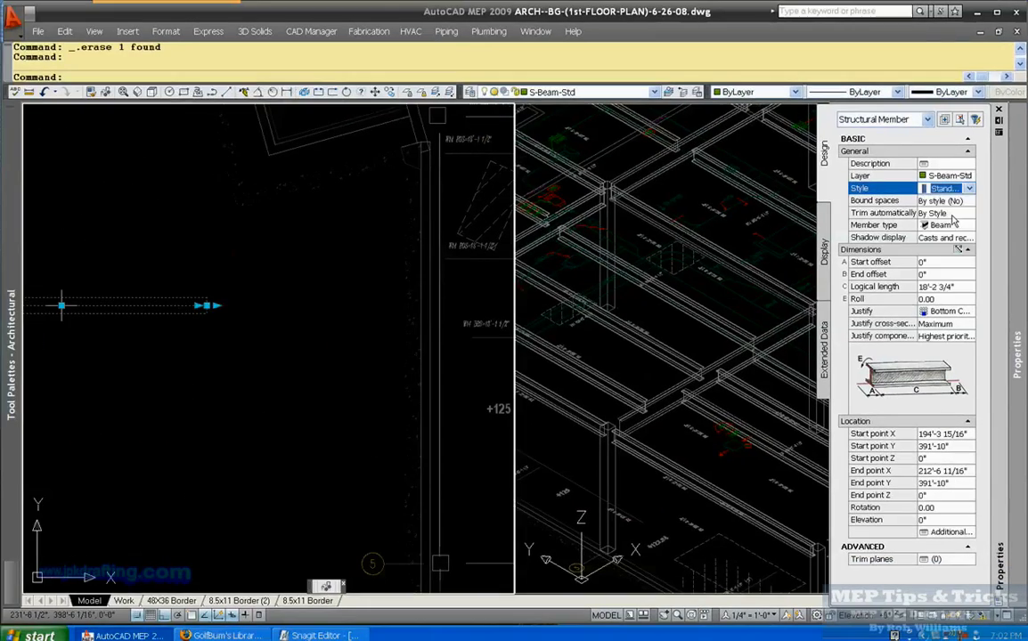
pyautogui.press('Escape')
# Step: Inspect the 3D shape of the restyled beam in the isometric view
pyautogui.scroll(-5, 677, 286)
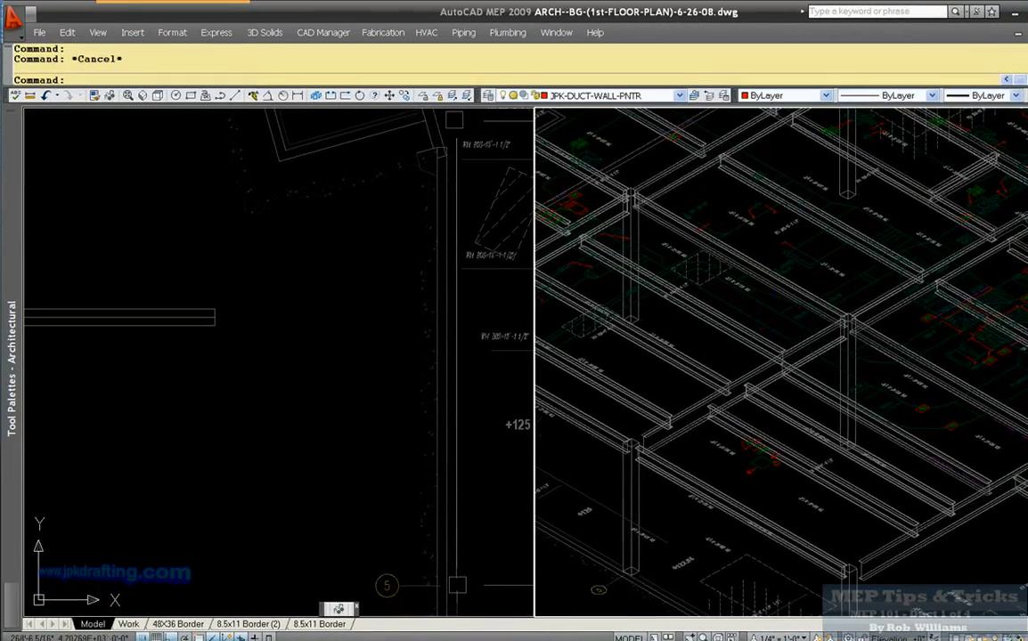
pyautogui.scroll(10, 686, 389)
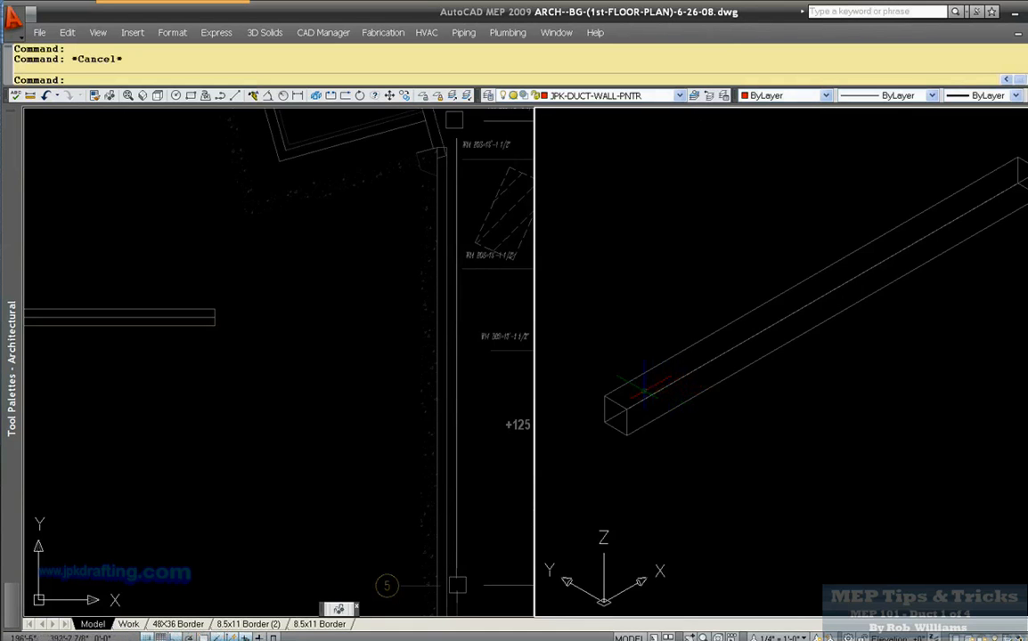
pyautogui.click(634, 404)
pyautogui.press('Escape')
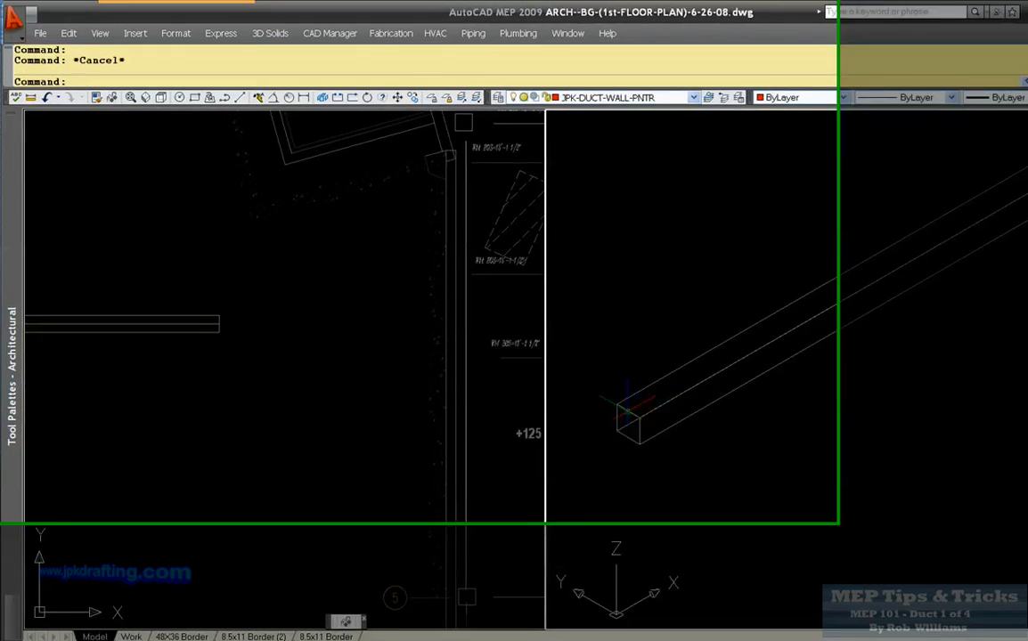
pyautogui.scroll(-8, 634, 403)
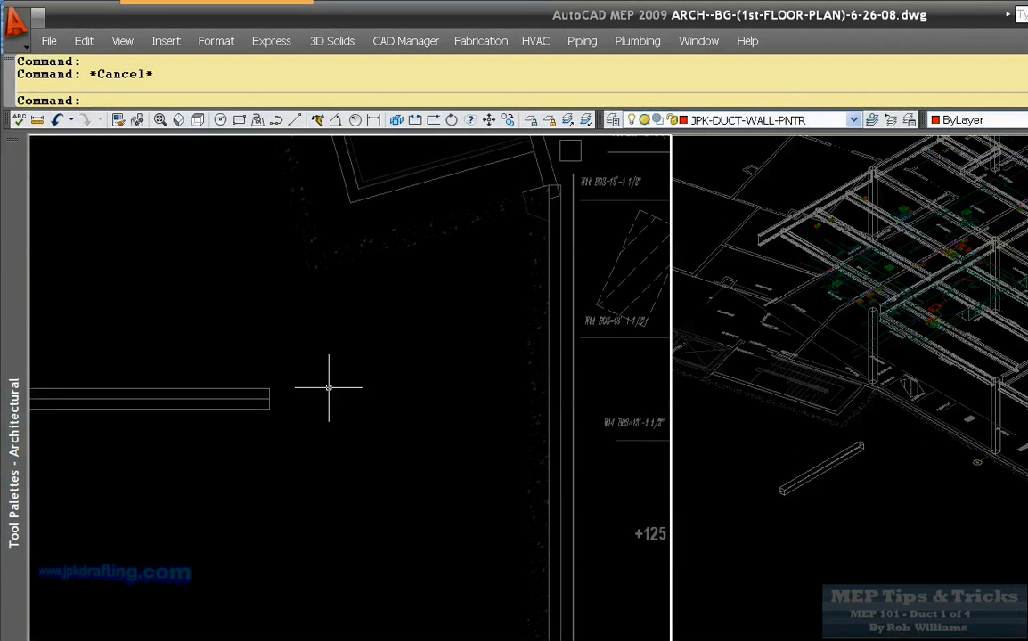
# Step: Examine the W16 beam labels on the floor plan for the beam size and bottom-of-steel elevation
pyautogui.scroll(-4, 328, 386)
pyautogui.scroll(5, 315, 378)
pyautogui.scroll(5, 446, 286)
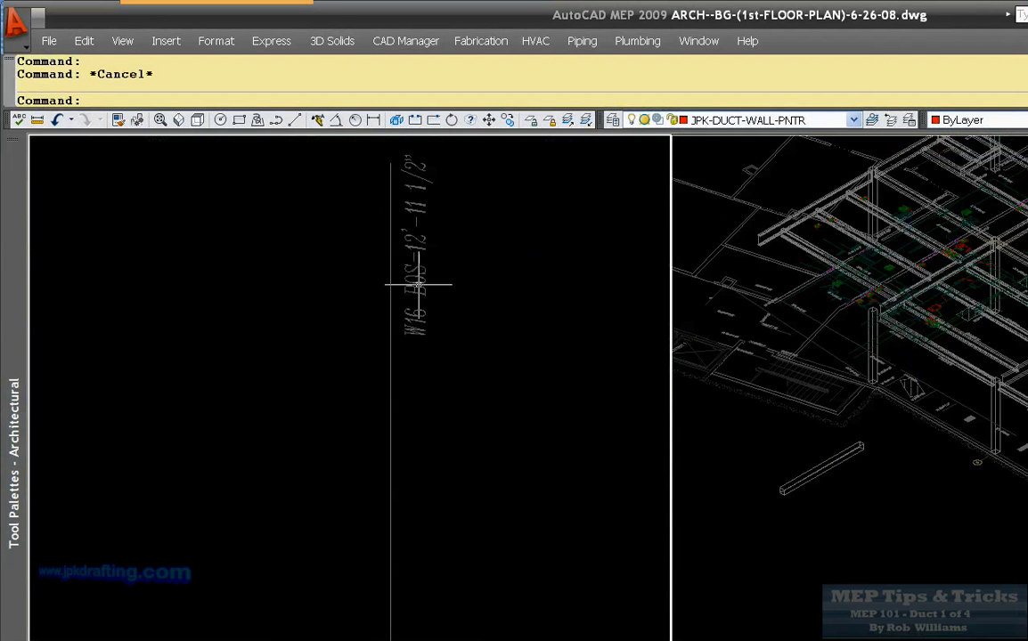
pyautogui.scroll(-5, 444, 342)
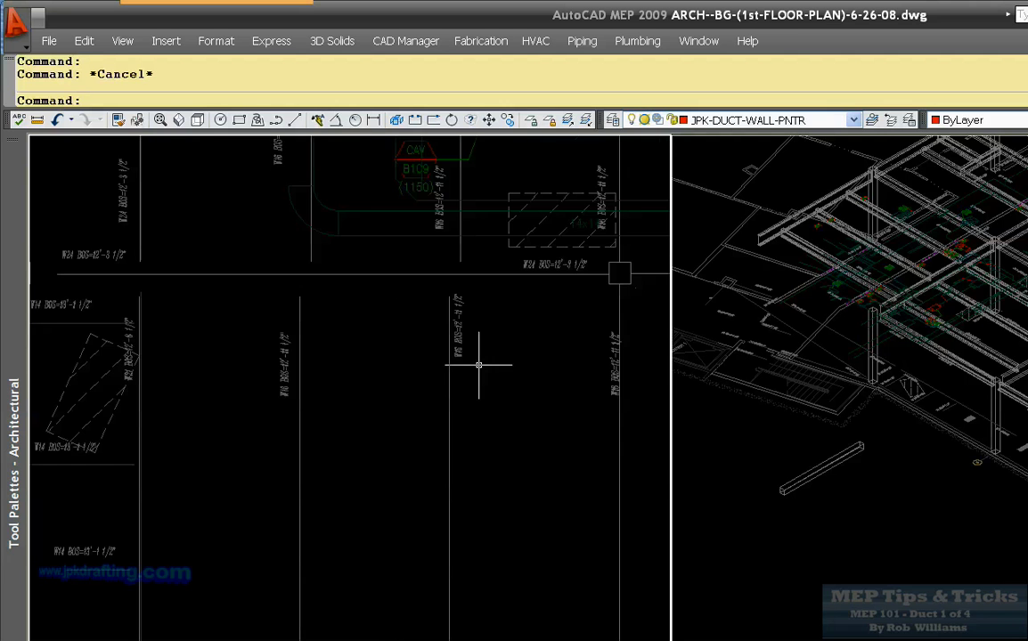
pyautogui.scroll(5, 241, 374)
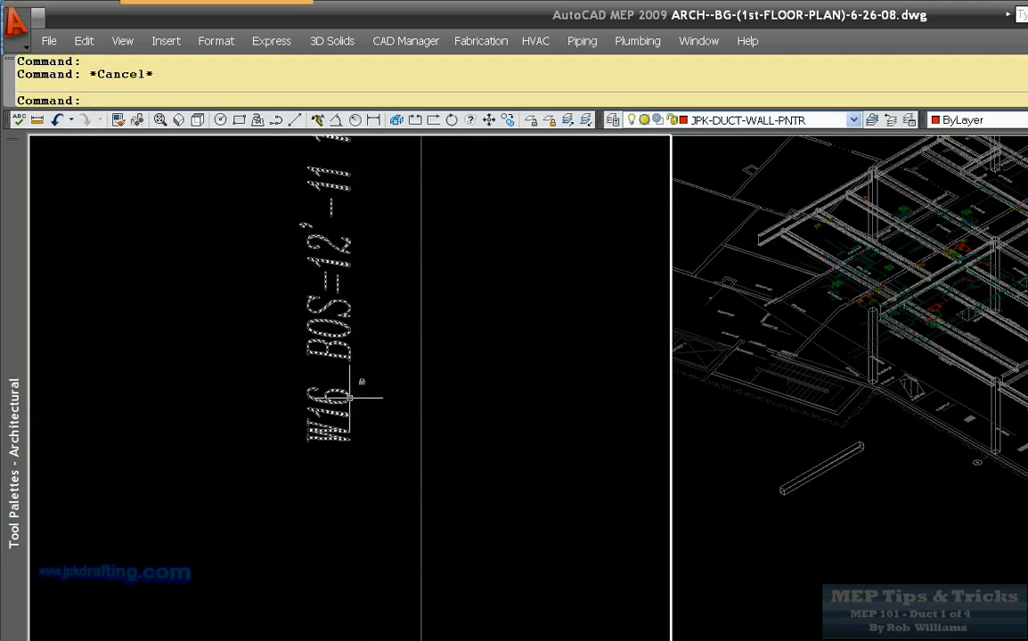
pyautogui.scroll(-3, 343, 374)
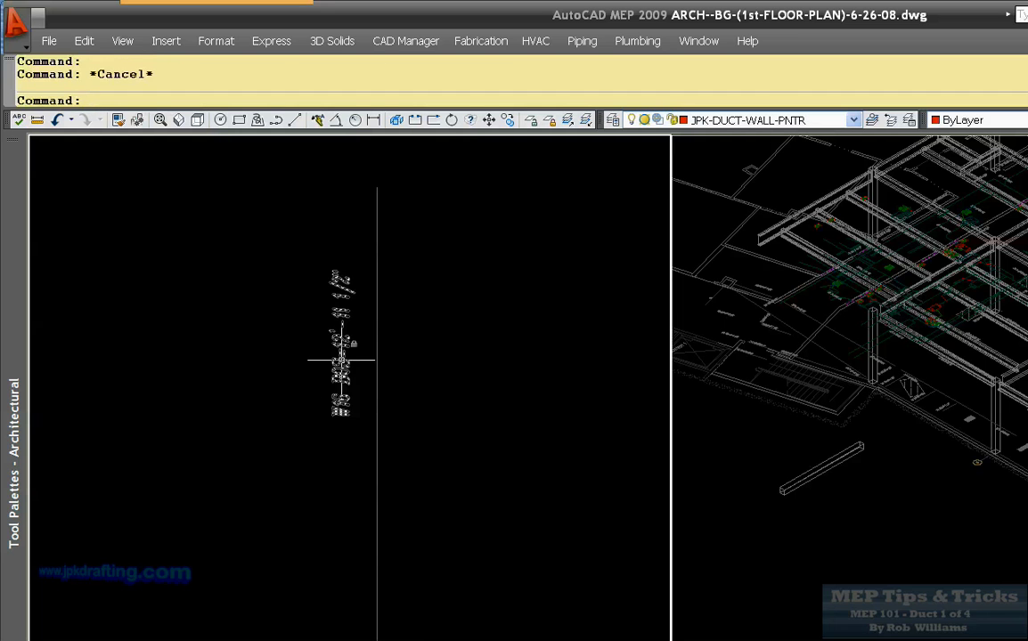
pyautogui.scroll(2, 341, 361)
pyautogui.scroll(2, 346, 362)
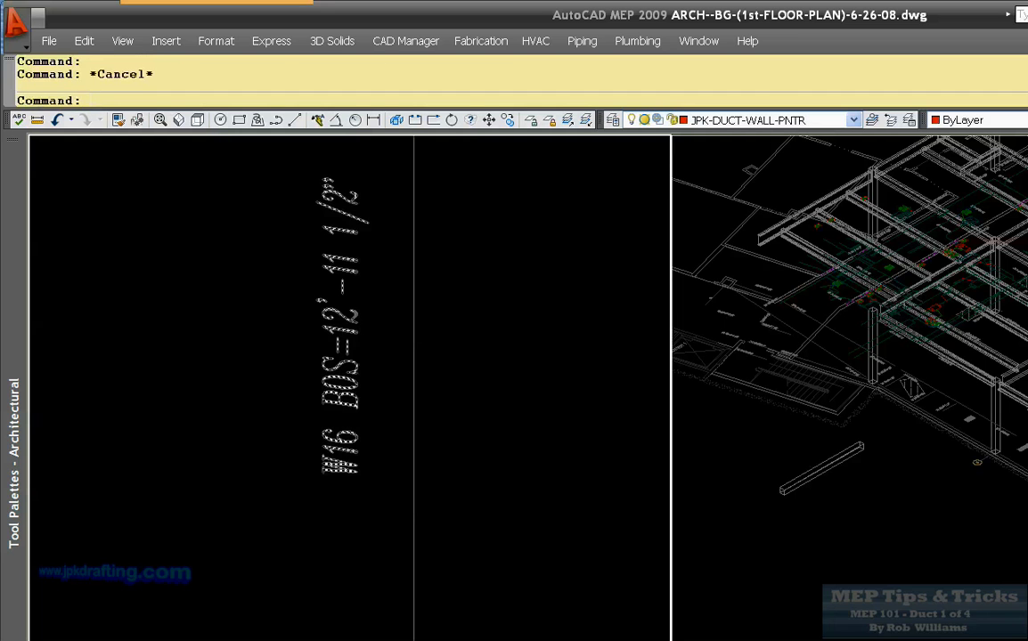
pyautogui.moveTo(345, 329)
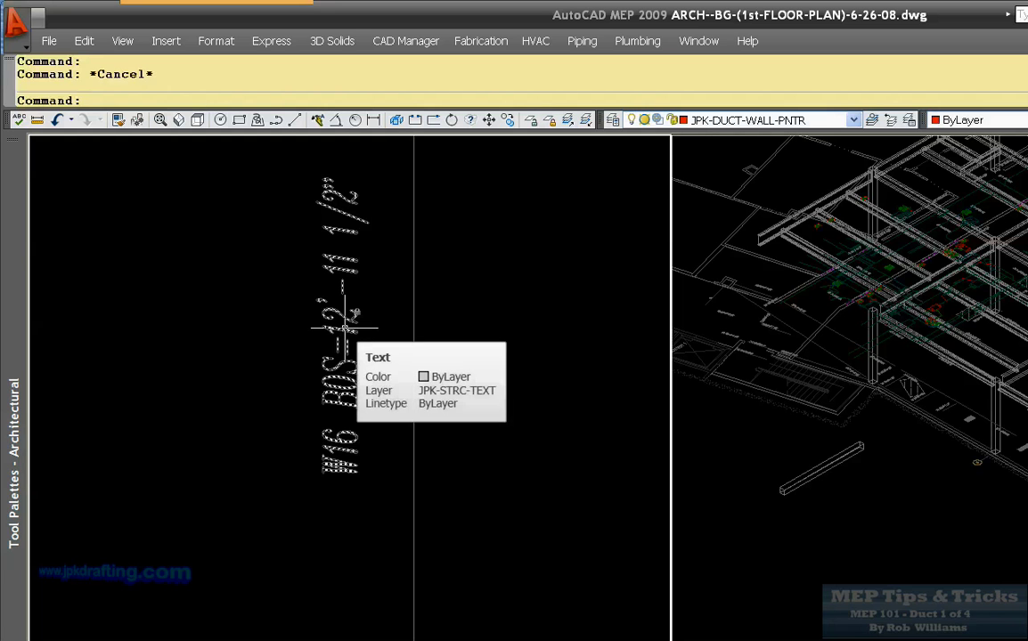
pyautogui.click(344, 334)
pyautogui.press('Escape')
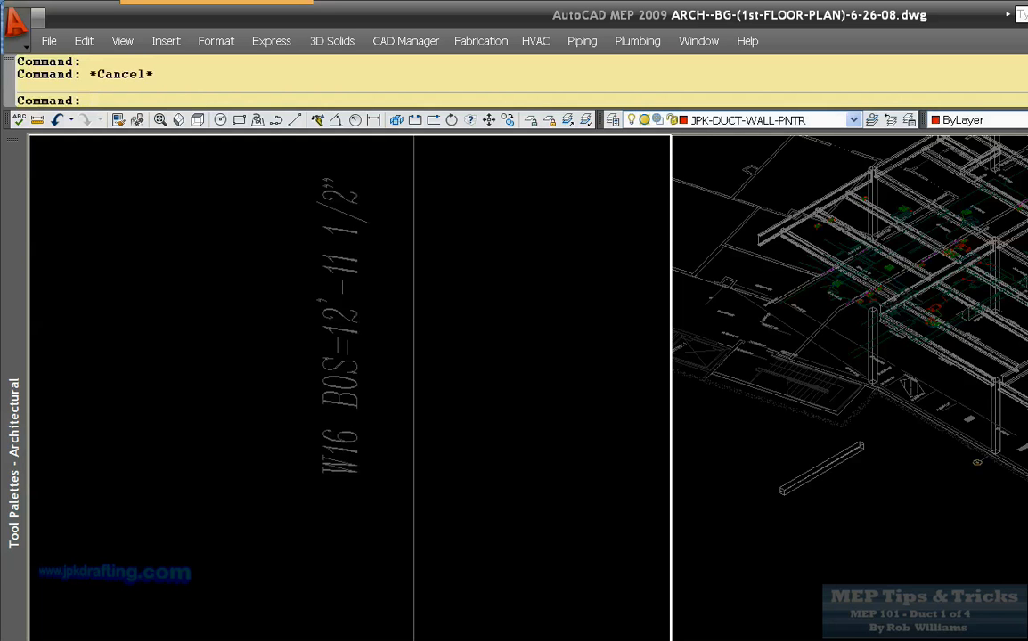
pyautogui.click(341, 315)
pyautogui.press('Escape')
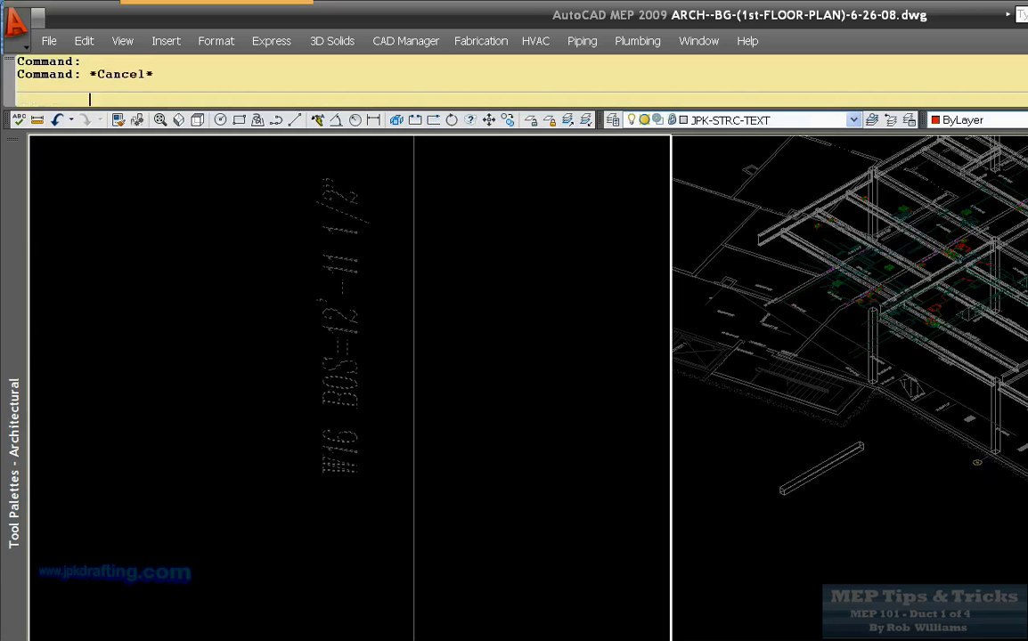
pyautogui.scroll(-3, 367, 316)
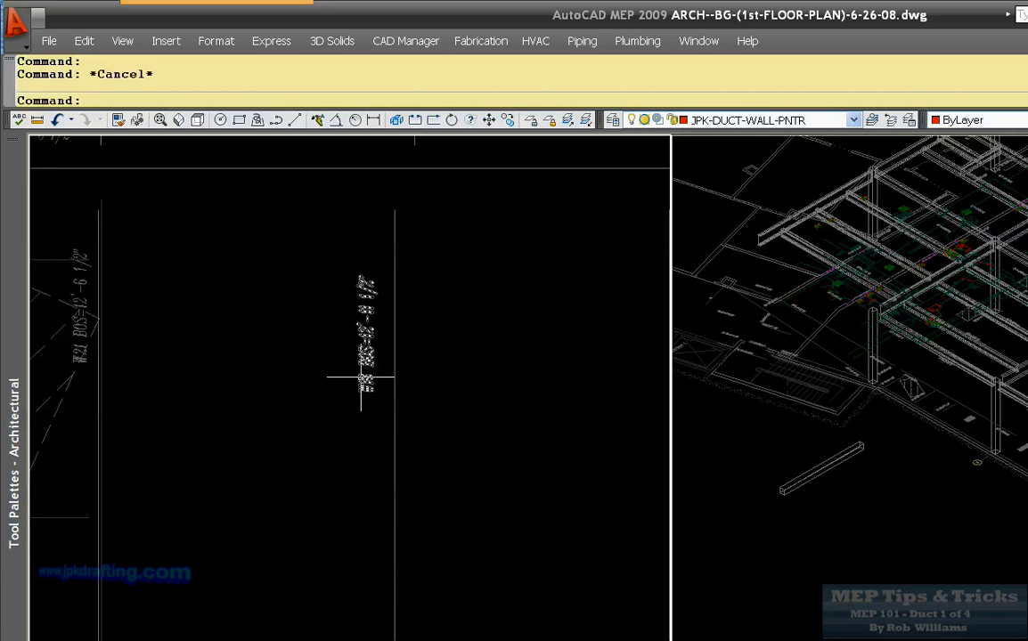
# Step: Compare the horizontal sample beam outside the building with the W14, W16 and W21 beam labels on the floor plan
pyautogui.scroll(-3, 362, 379)
pyautogui.scroll(-3, 459, 379)
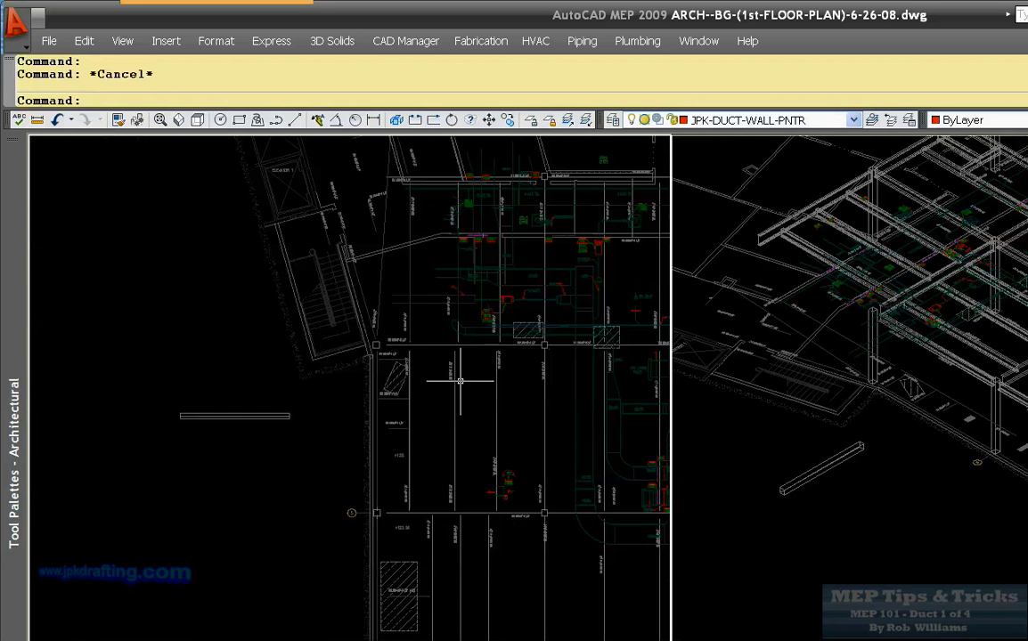
pyautogui.scroll(5, 304, 398)
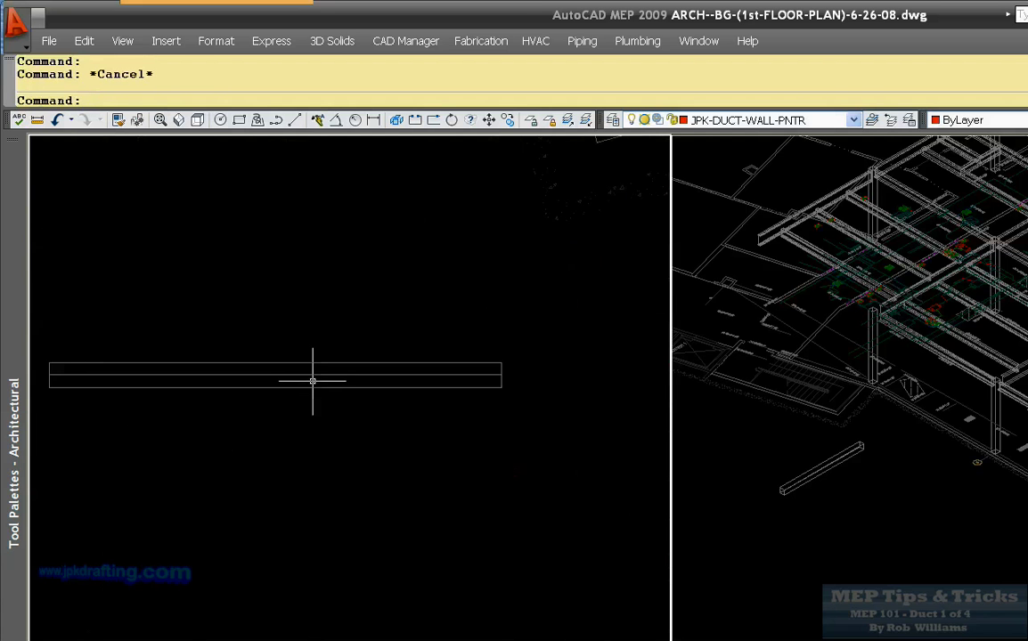
pyautogui.scroll(-2, 278, 402)
pyautogui.scroll(5, 655, 335)
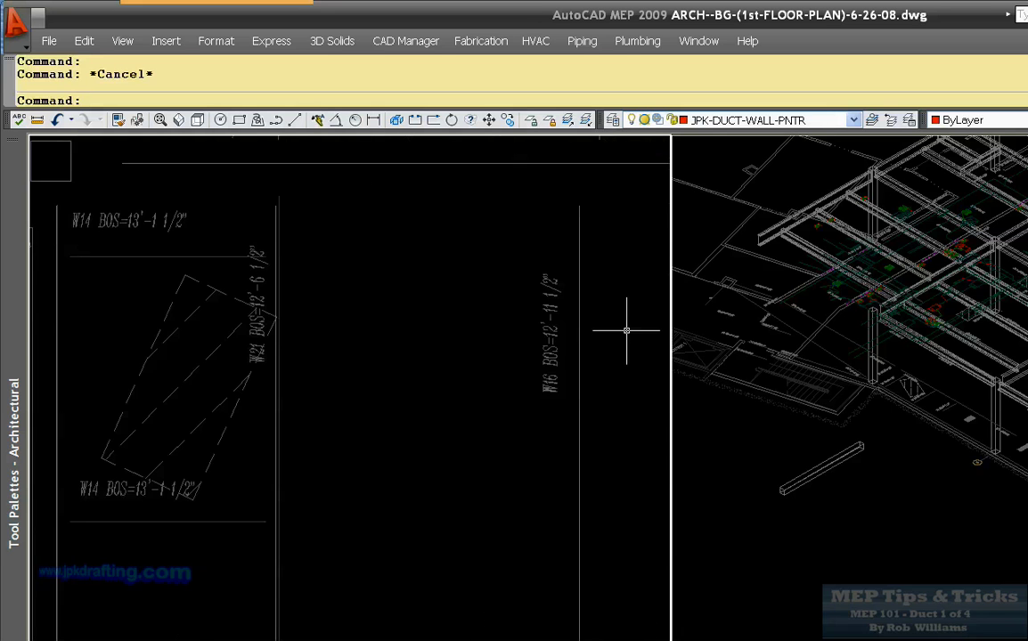
pyautogui.moveTo(535, 411)
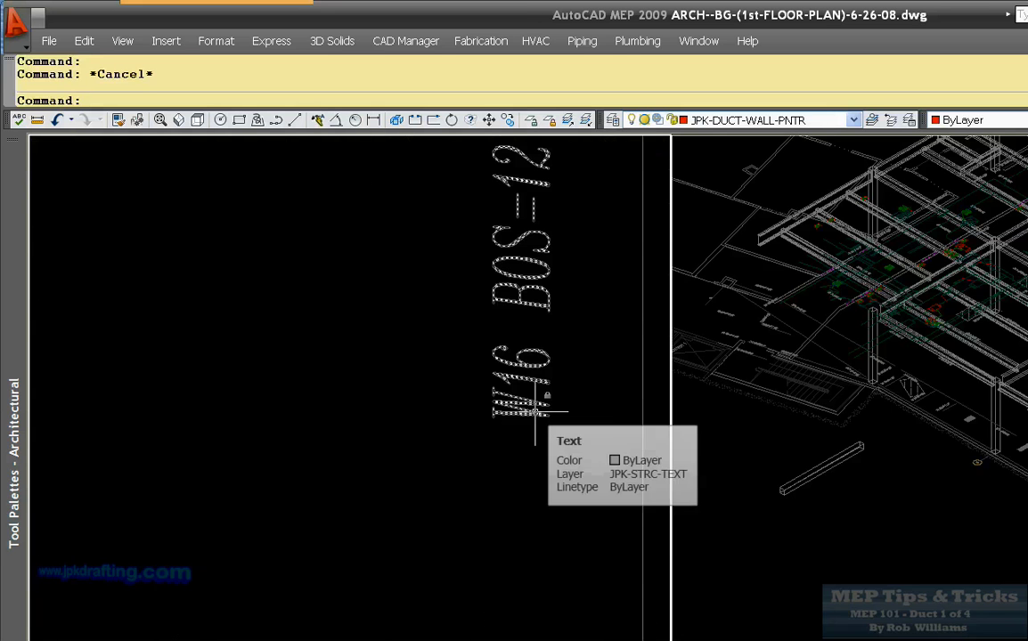
pyautogui.scroll(-3, 532, 413)
pyautogui.moveTo(533, 412); pyautogui.dragTo(322, 448, button='middle')
pyautogui.scroll(2, 210, 479)
pyautogui.scroll(1, 210, 478)
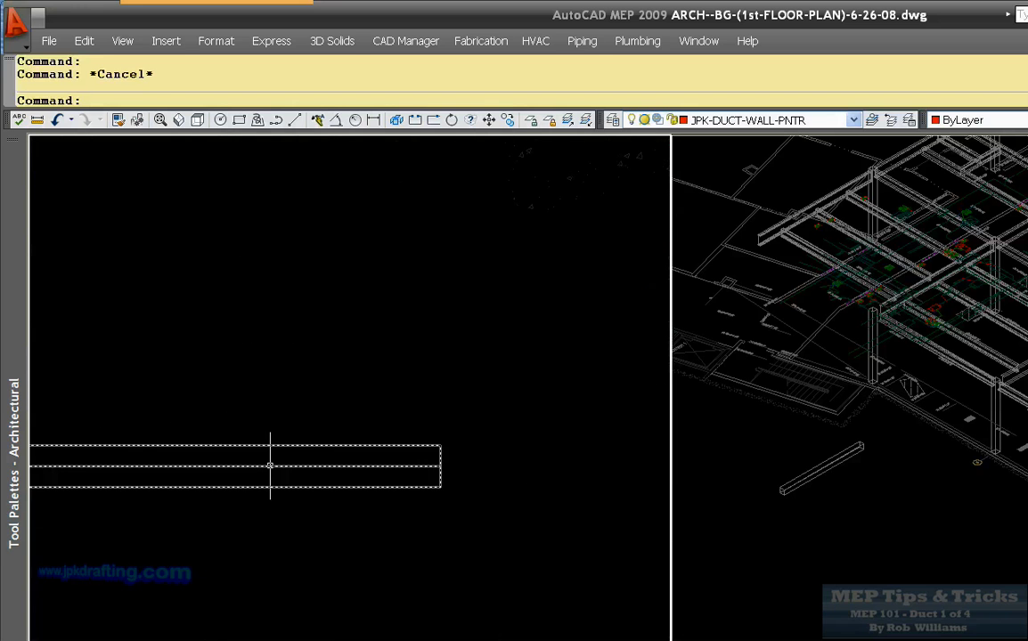
pyautogui.click(271, 468)
pyautogui.press('Escape')
pyautogui.scroll(-2, 269, 465)
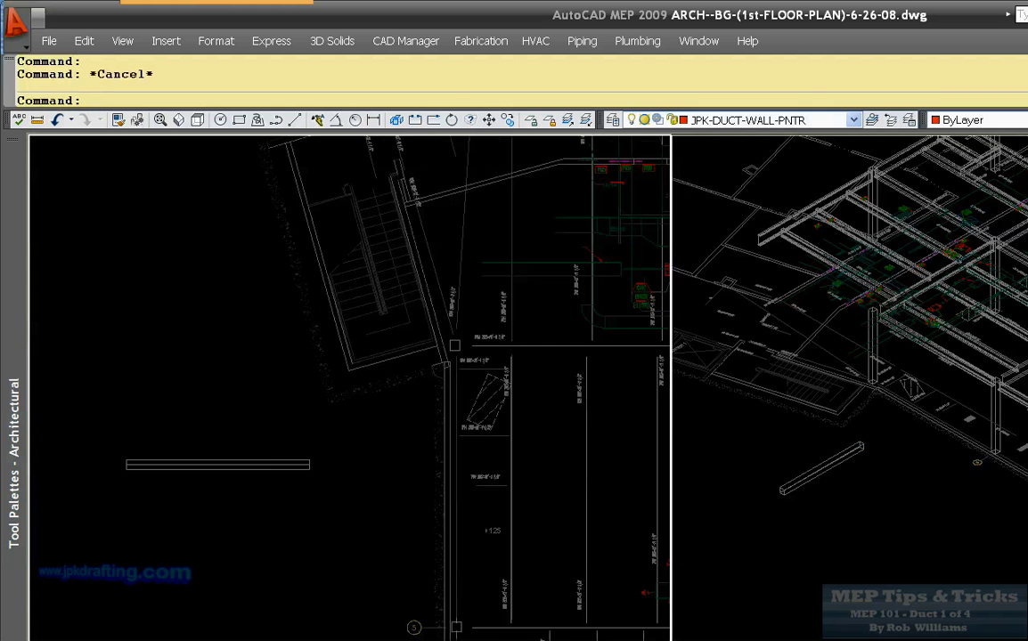
pyautogui.scroll(3, 267, 465)
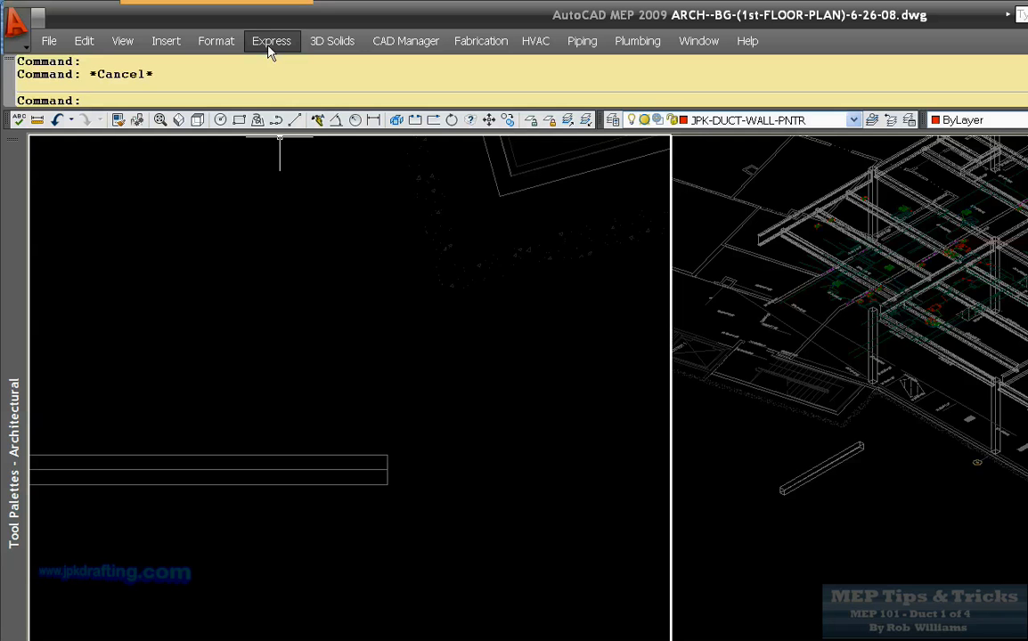
# Step: Open the Structural Member Catalog of preconfigured beam, brace and column shapes
pyautogui.click(217, 42)
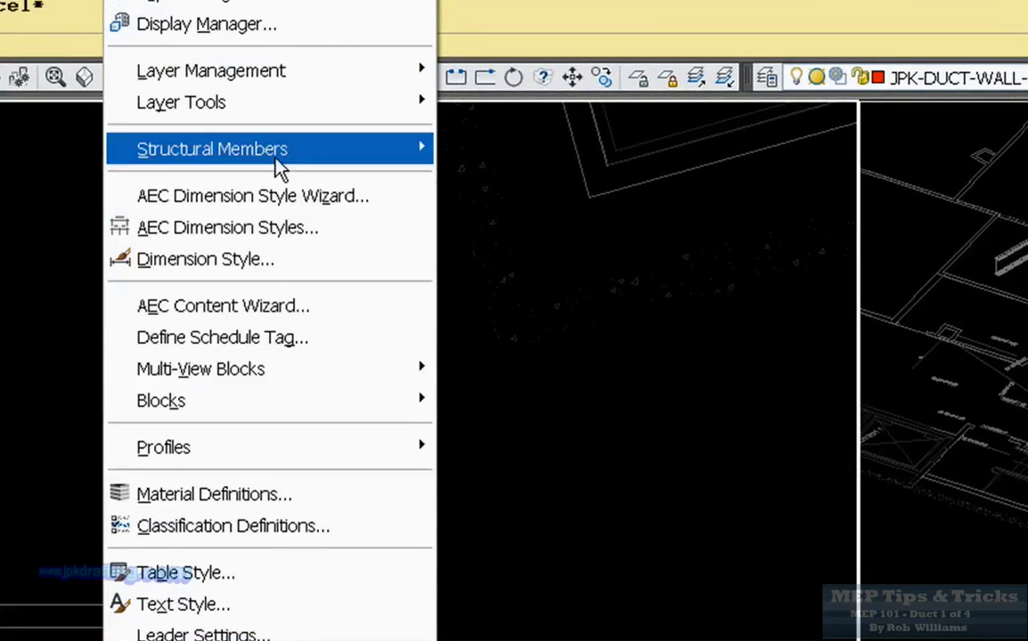
pyautogui.moveTo(355, 164)
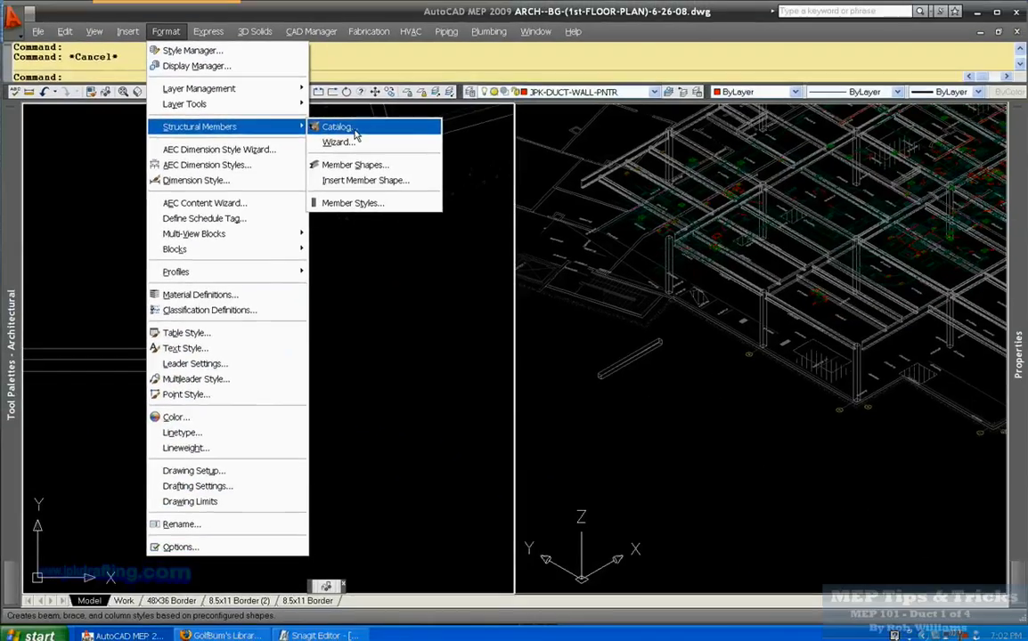
pyautogui.click(392, 136)
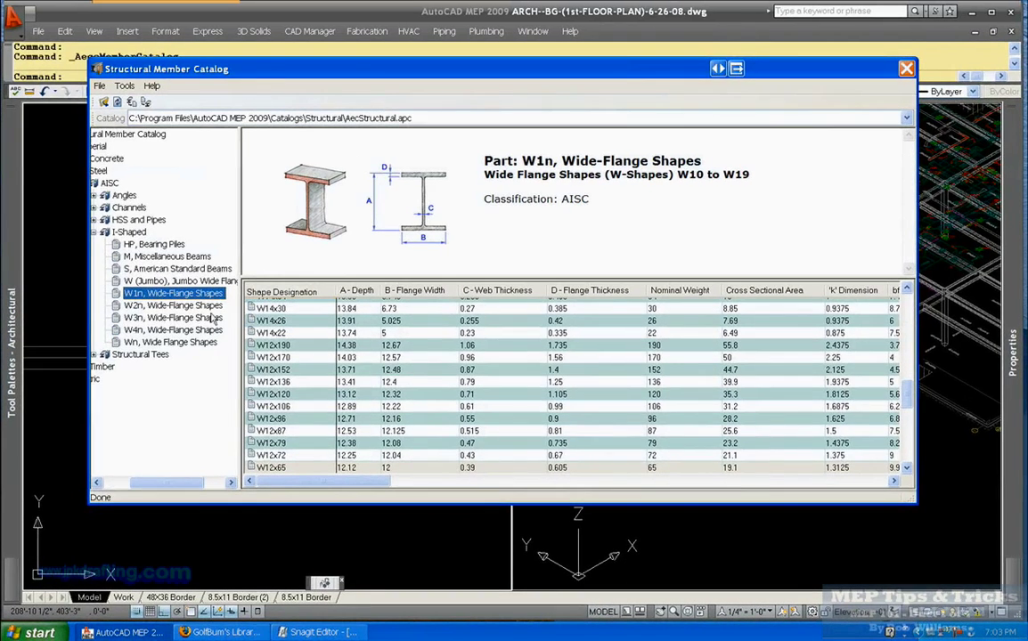
# Step: Review the sizes in the AISC I-shaped Jumbo, W1n, W2n and W3n wide-flange families
pyautogui.click(175, 307)
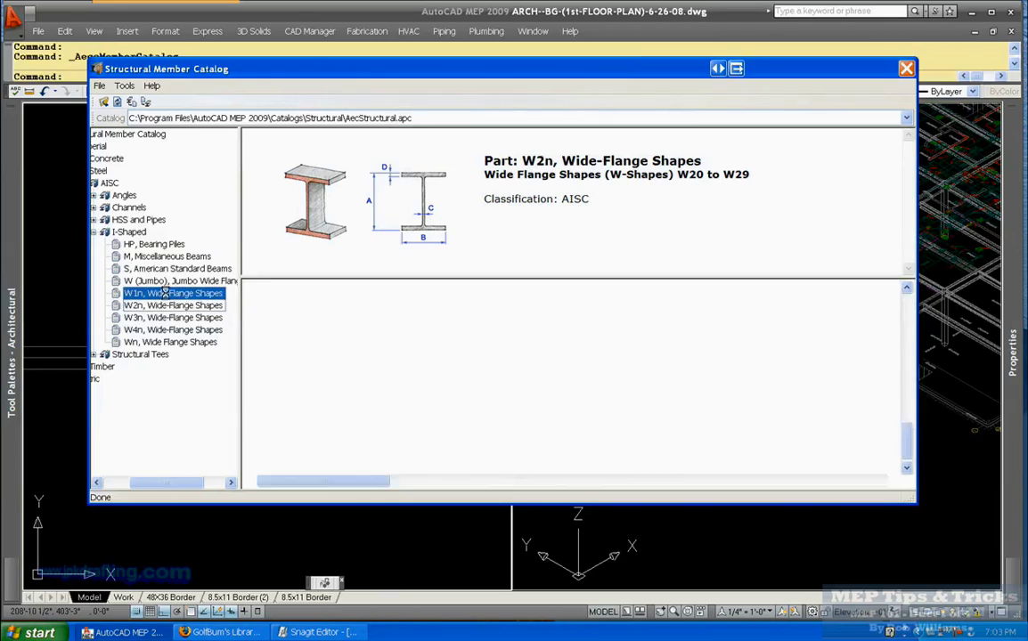
pyautogui.click(164, 292)
pyautogui.click(164, 281)
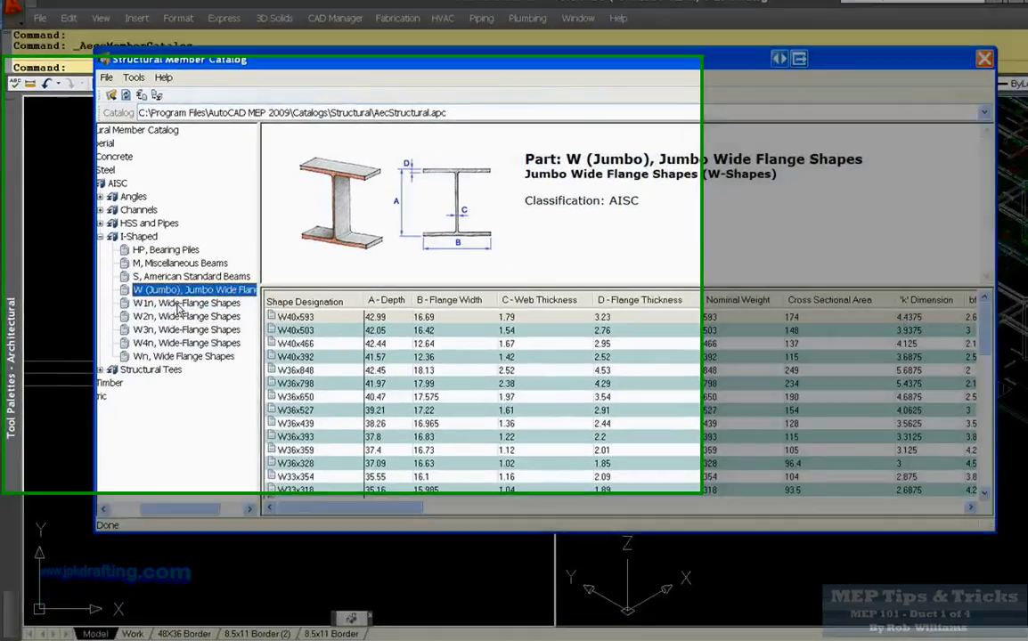
pyautogui.click(164, 293)
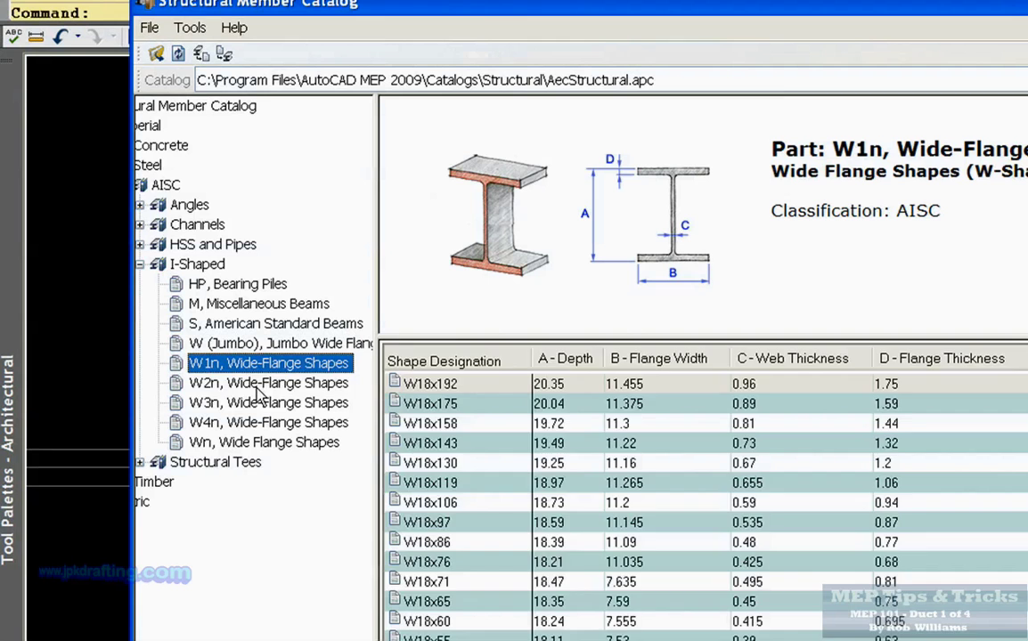
pyautogui.click(256, 386)
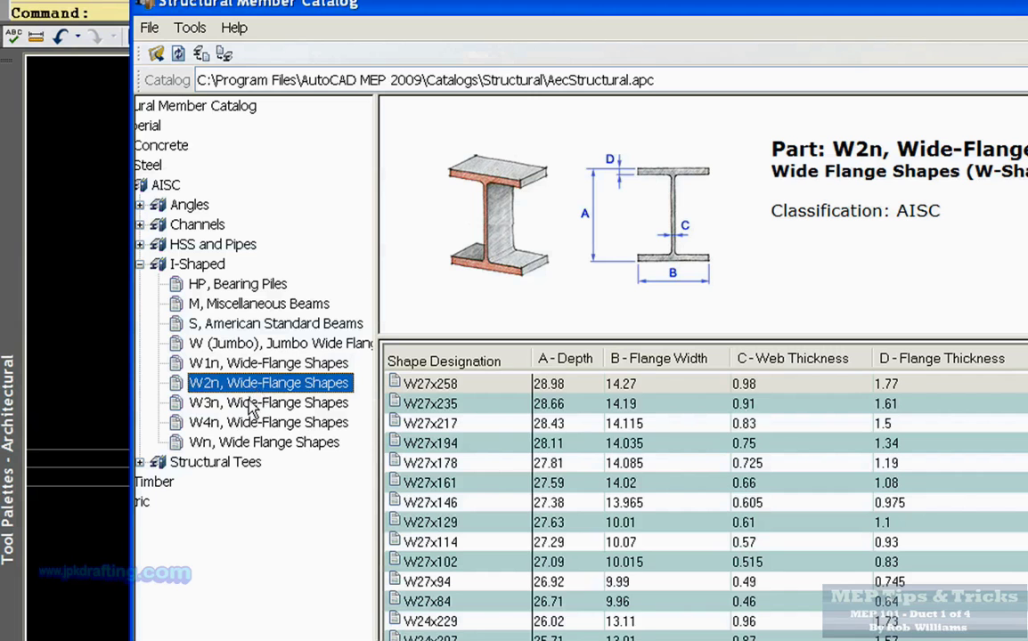
pyautogui.click(252, 408)
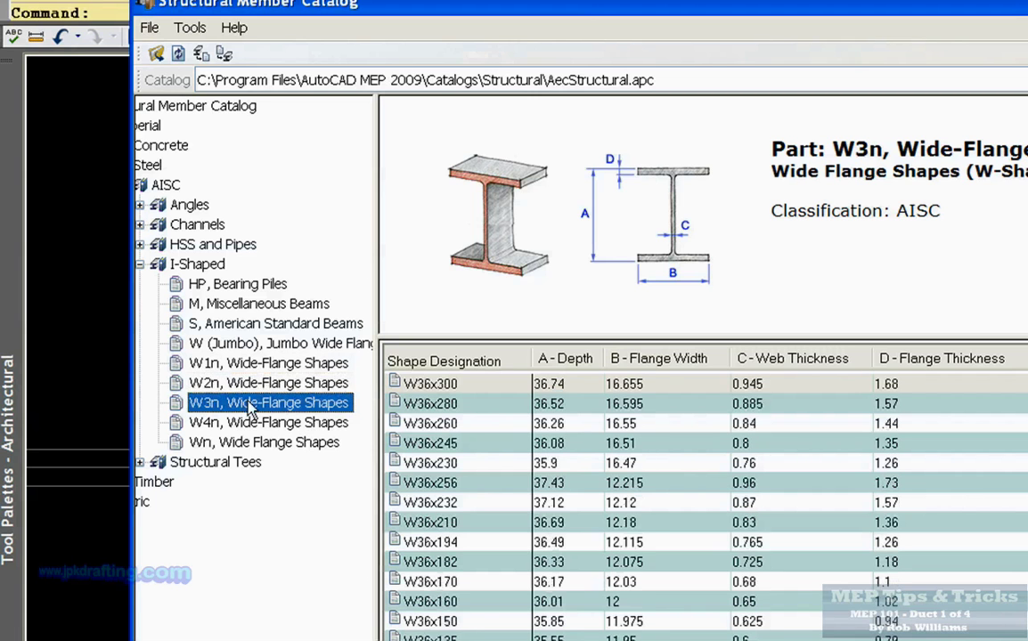
pyautogui.click(246, 387)
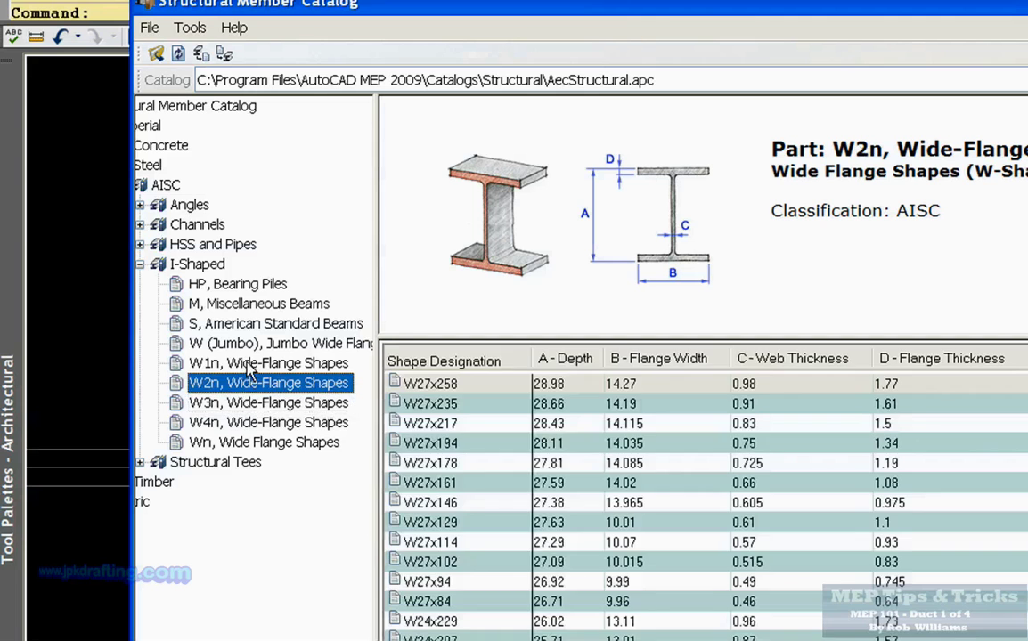
pyautogui.click(249, 365)
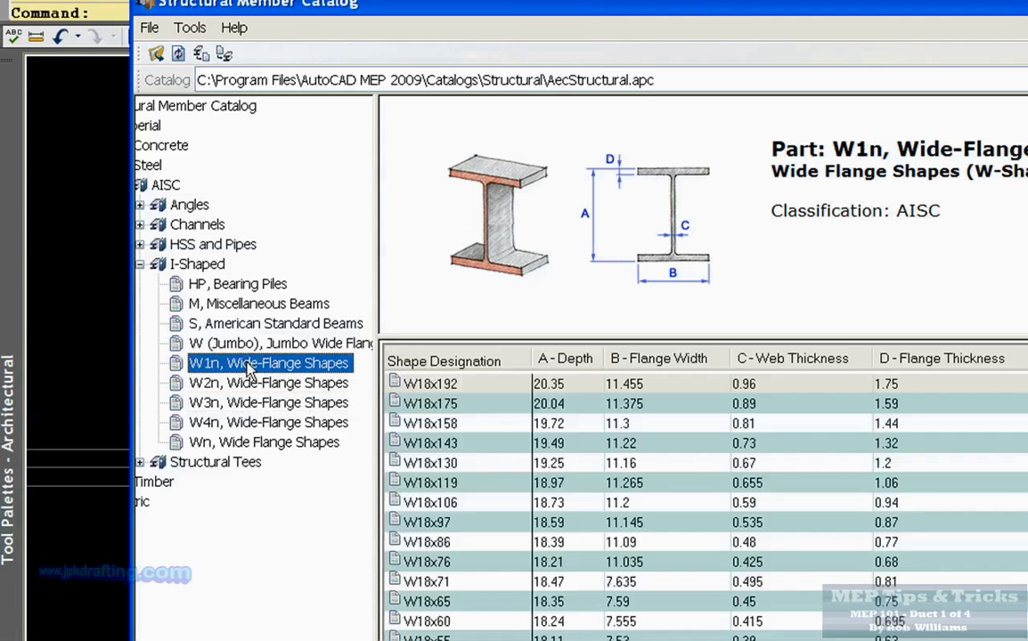
# Step: Create a structural member style named W27x217 from the W2n wide-flange shapes and close the catalog
pyautogui.click(250, 390)
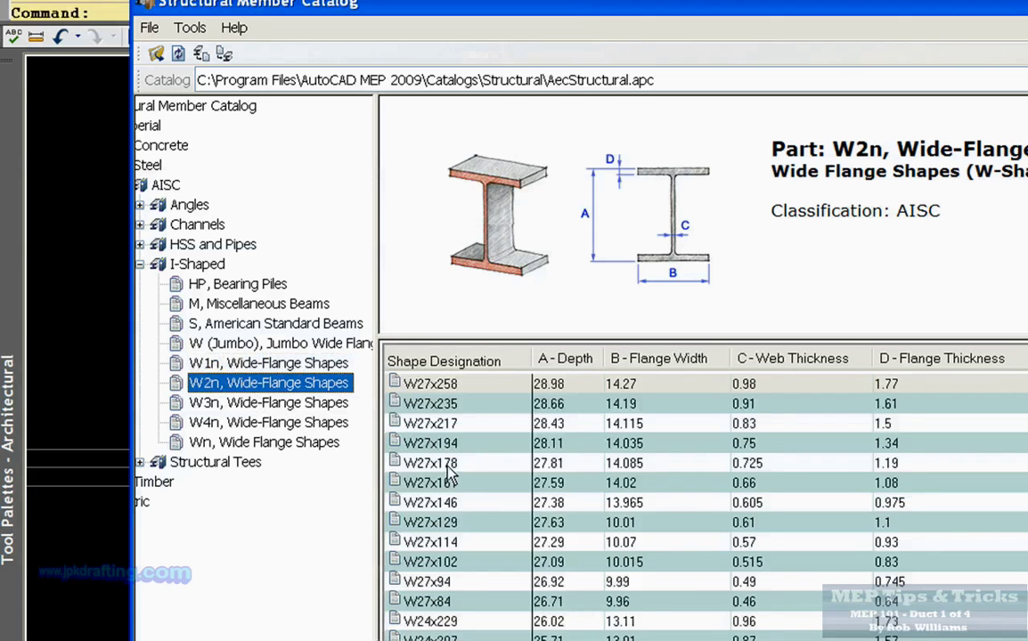
pyautogui.click(445, 425)
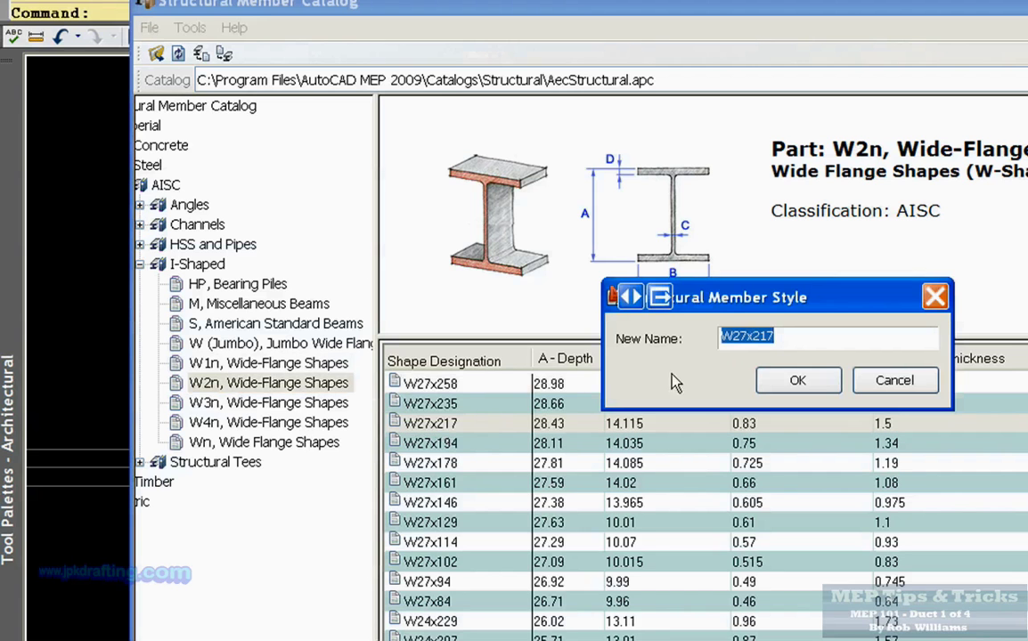
pyautogui.click(788, 334)
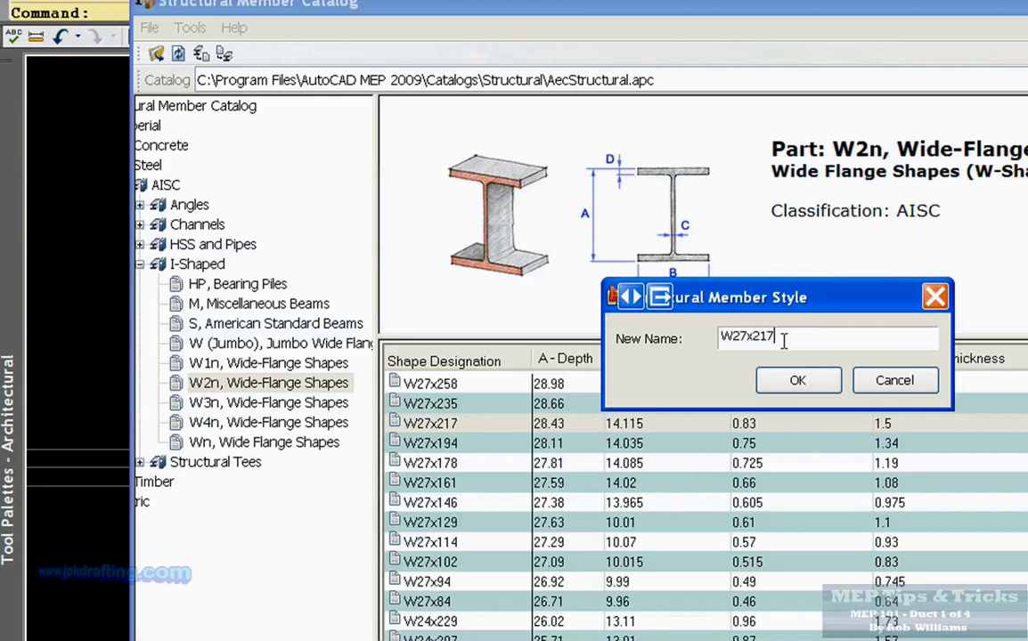
pyautogui.click(801, 381)
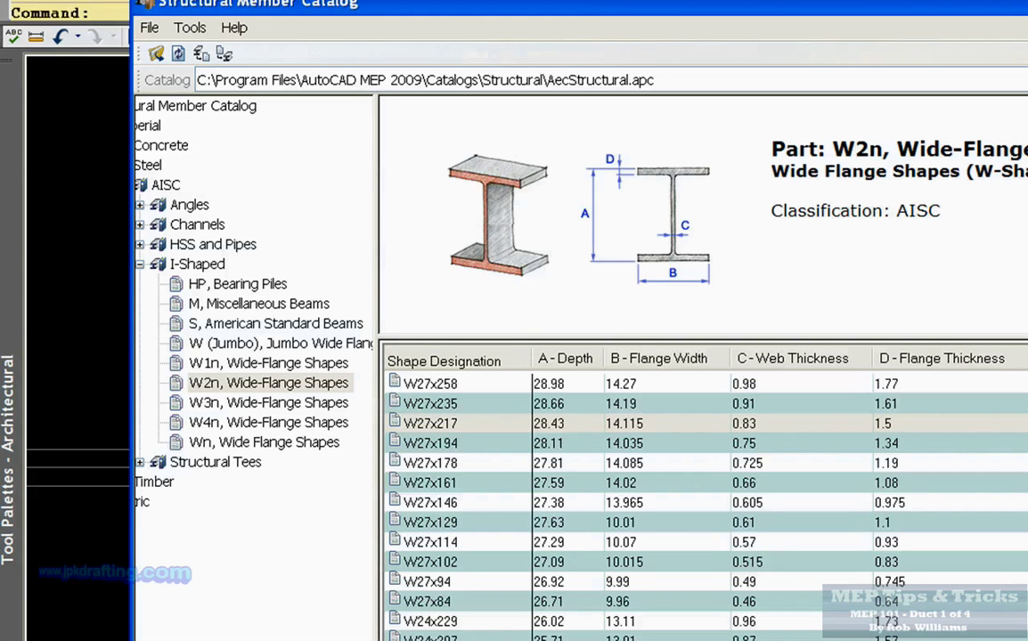
pyautogui.hotkey('alt', 'F4')
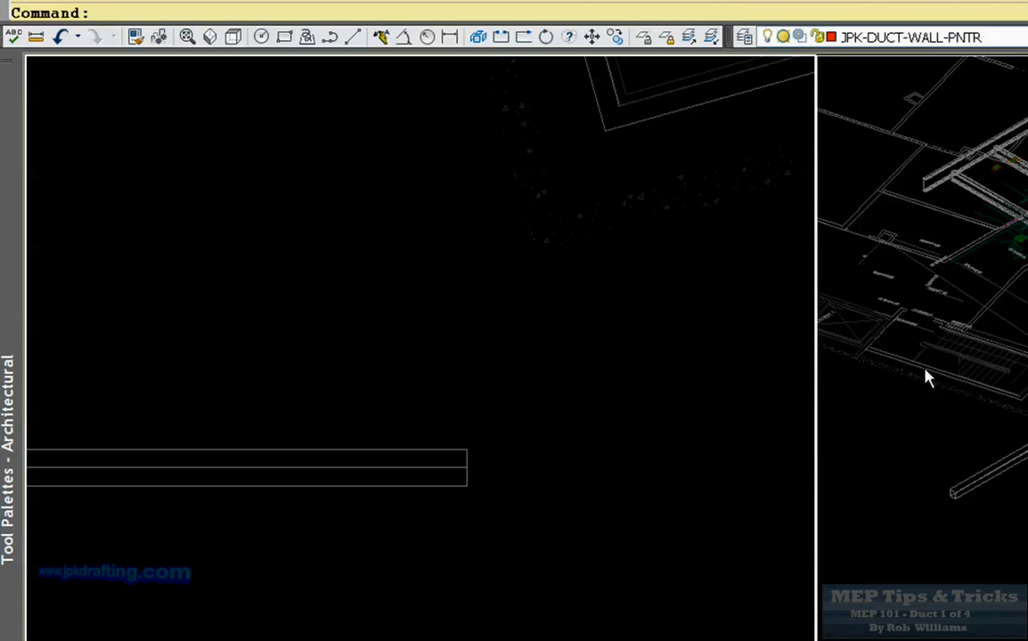
# Step: Check the horizontal sample beam's available member styles for W27x217
pyautogui.click(403, 485)
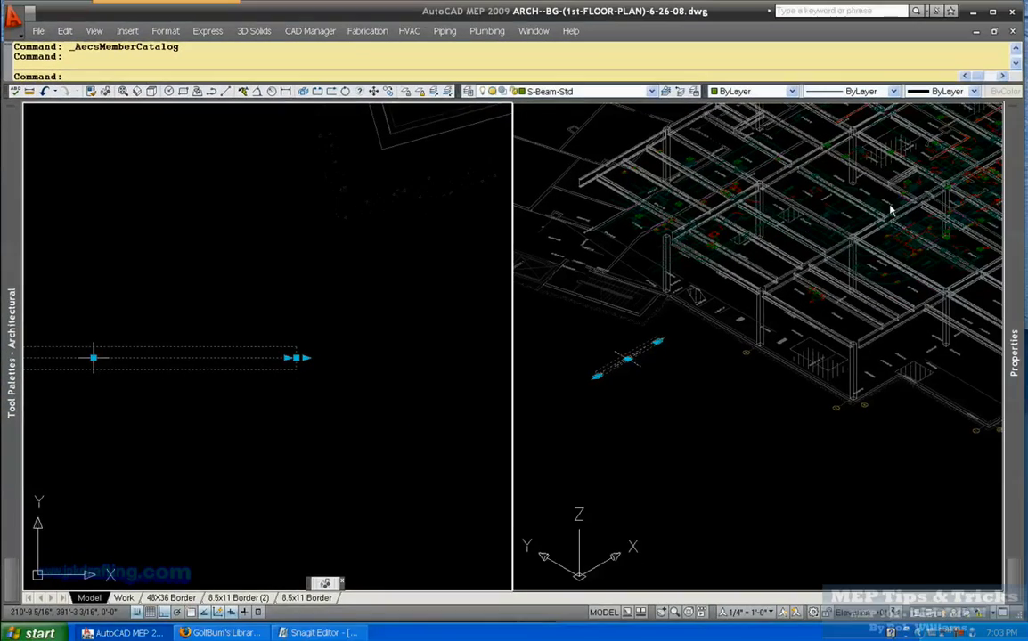
pyautogui.moveTo(1007, 191)
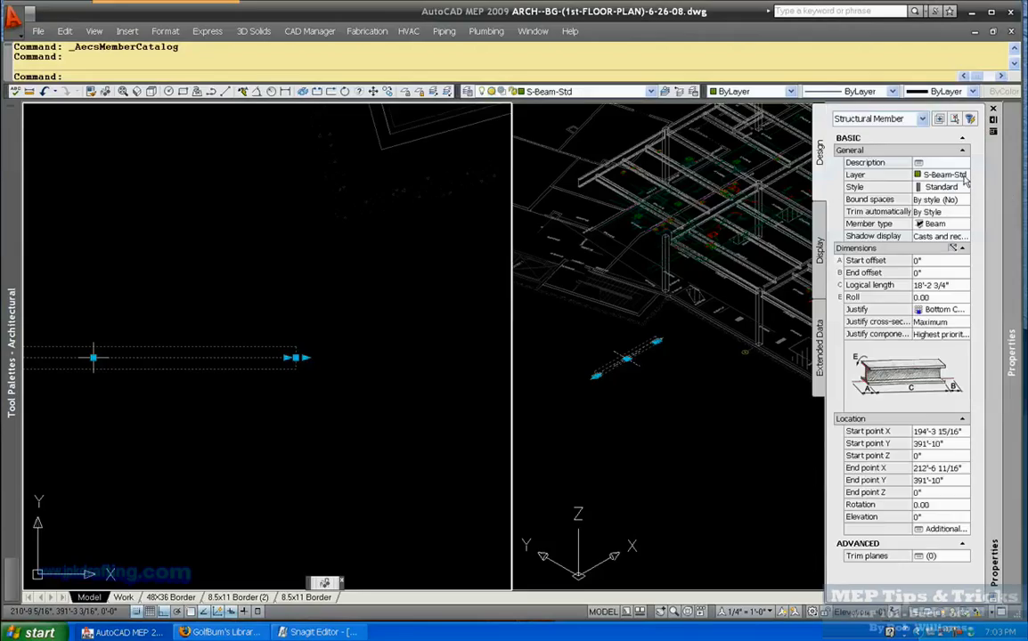
pyautogui.click(954, 188)
pyautogui.click(958, 187)
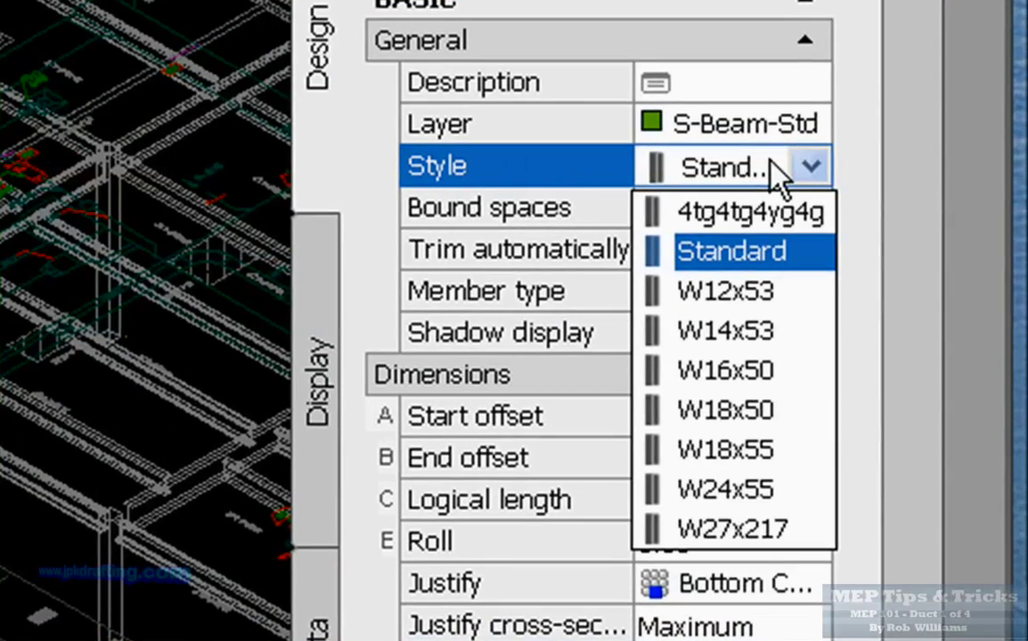
pyautogui.click(771, 549)
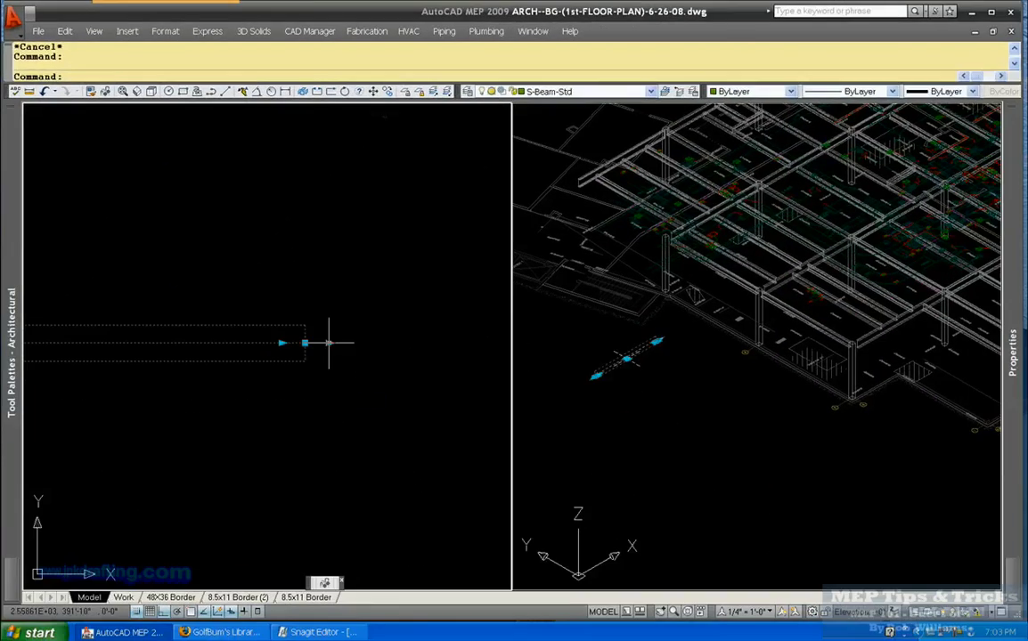
# Step: Stretch the eastern end of the horizontal sample beam outward by about 11 5/16", then deselect the beam
pyautogui.click(329, 342)
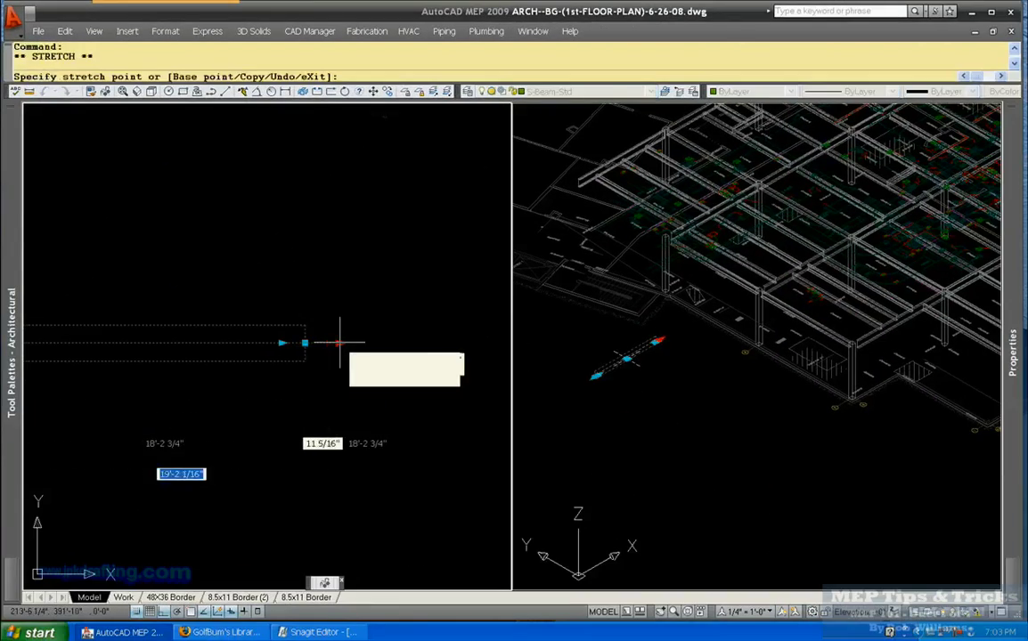
pyautogui.click(339, 342)
pyautogui.press('Escape')
pyautogui.scroll(-5, 352, 336)
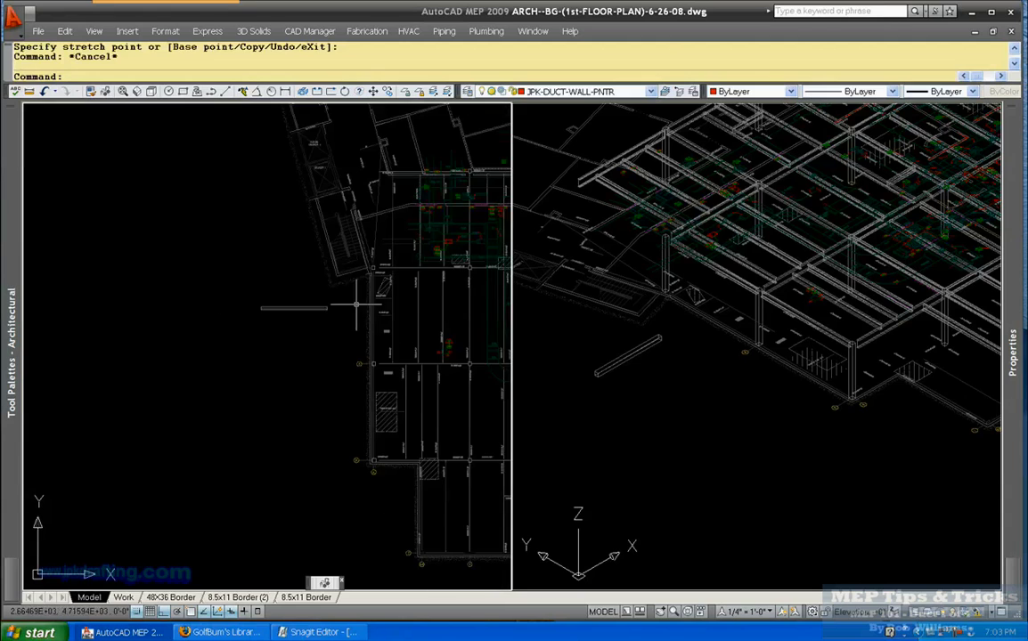
pyautogui.scroll(2, 411, 307)
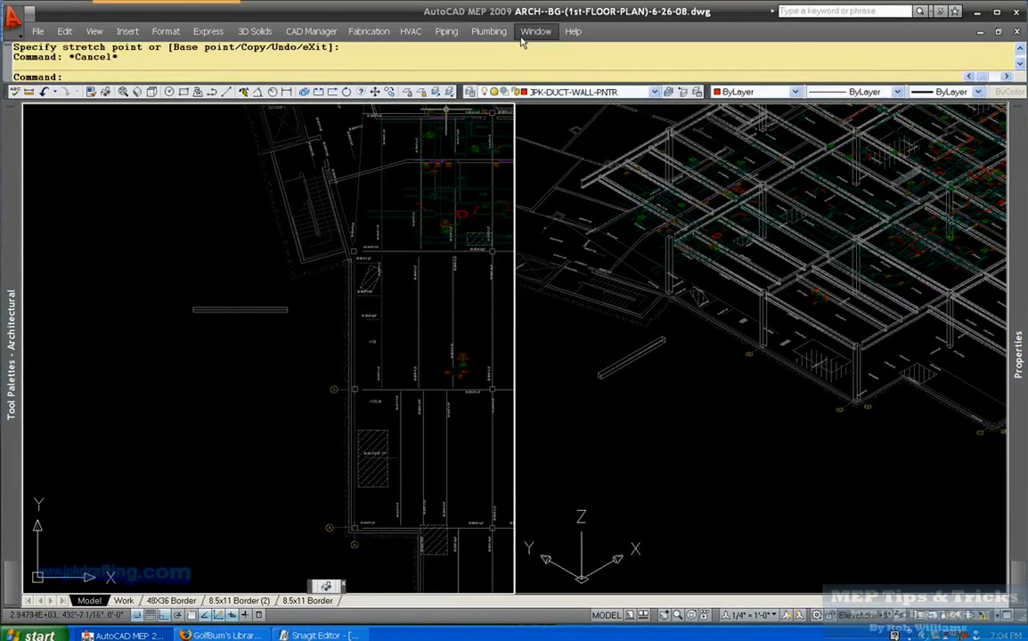
# Step: Switch to the 2nd FLOOR 3D STEEL (1ST FLOOR)_1_1_7400 drawing and examine its beam layout and labels
pyautogui.click(532, 31)
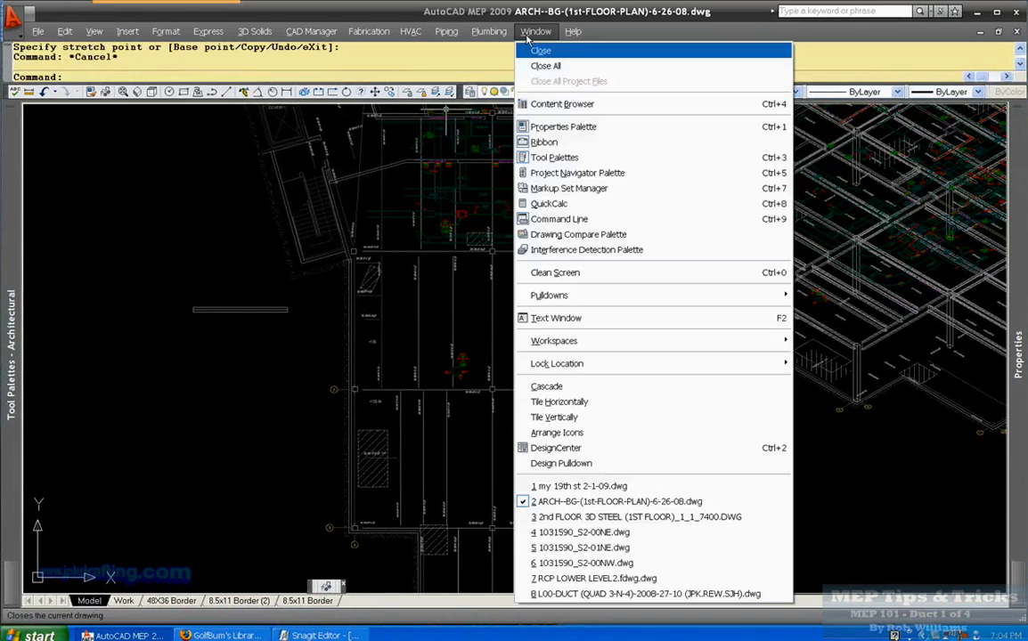
pyautogui.click(578, 517)
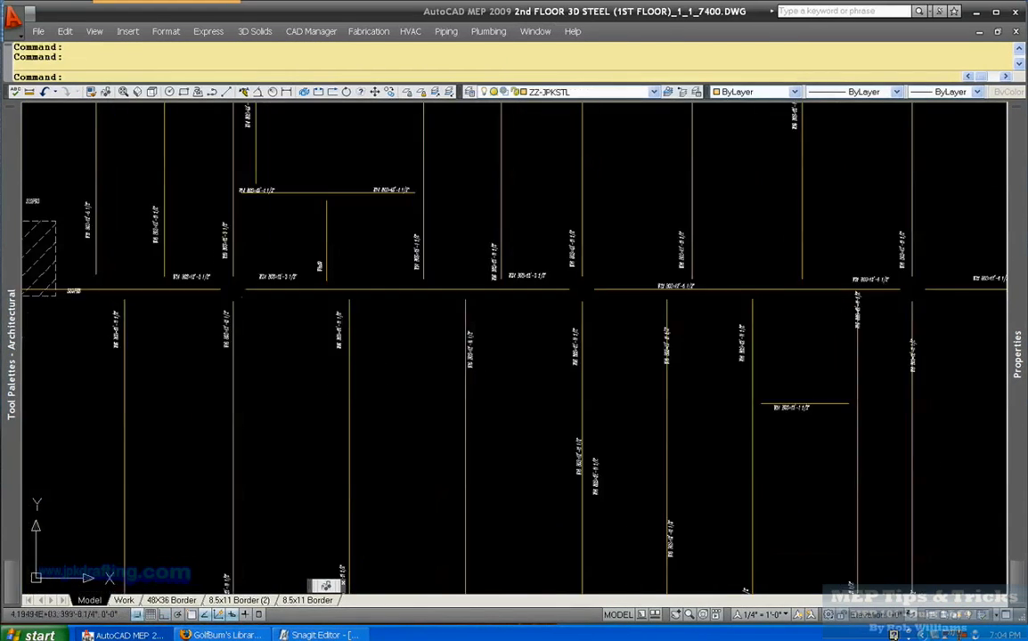
pyautogui.scroll(2, 435, 271)
pyautogui.scroll(-3, 375, 251)
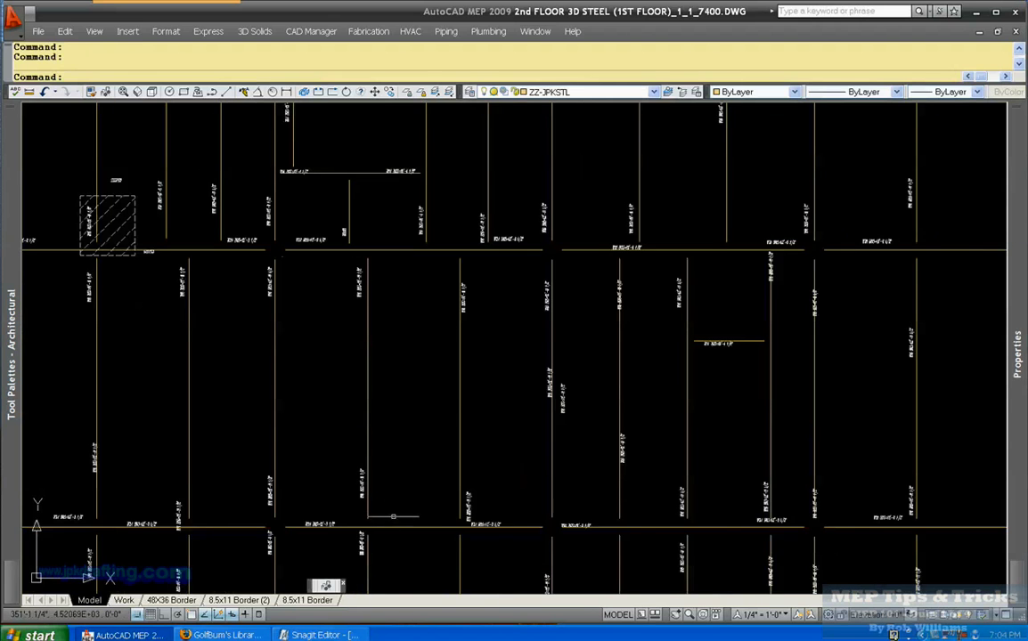
pyautogui.scroll(-3, 393, 516)
pyautogui.scroll(1, 279, 307)
pyautogui.scroll(1, 354, 347)
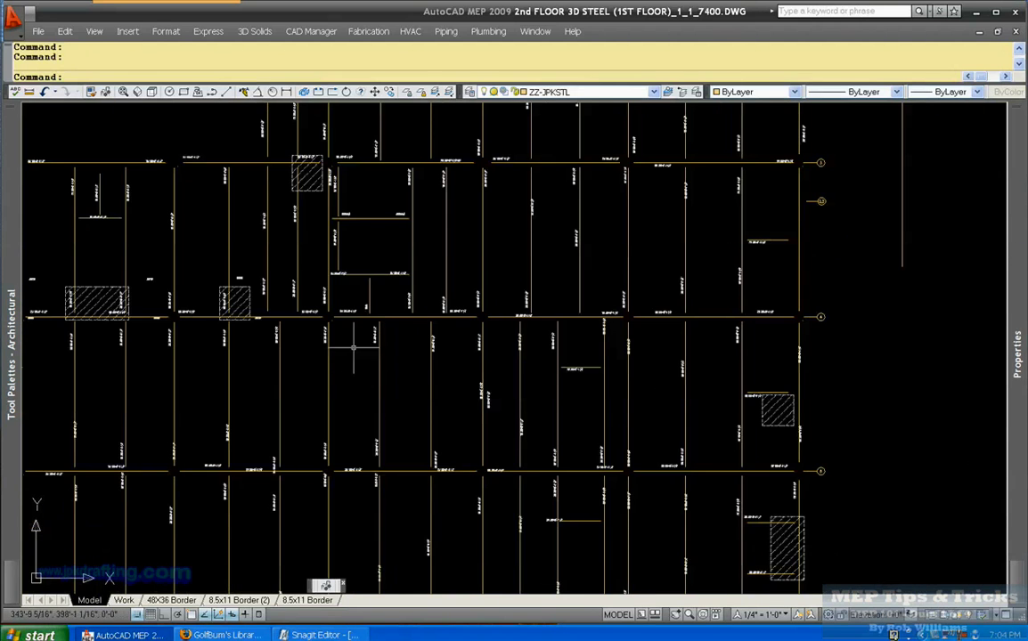
pyautogui.scroll(3, 348, 326)
pyautogui.scroll(-2, 431, 294)
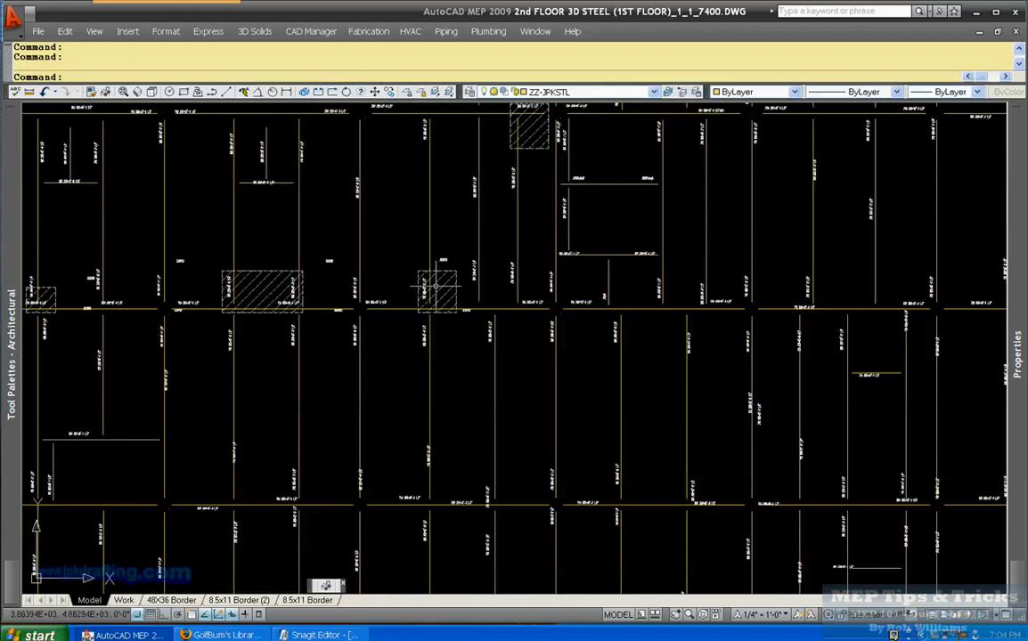
# Step: Switch back to the ARCH--BG-(1st-FLOOR-PLAN)-6-26-08 drawing and bring the horizontal sample beam into view
pyautogui.click(535, 31)
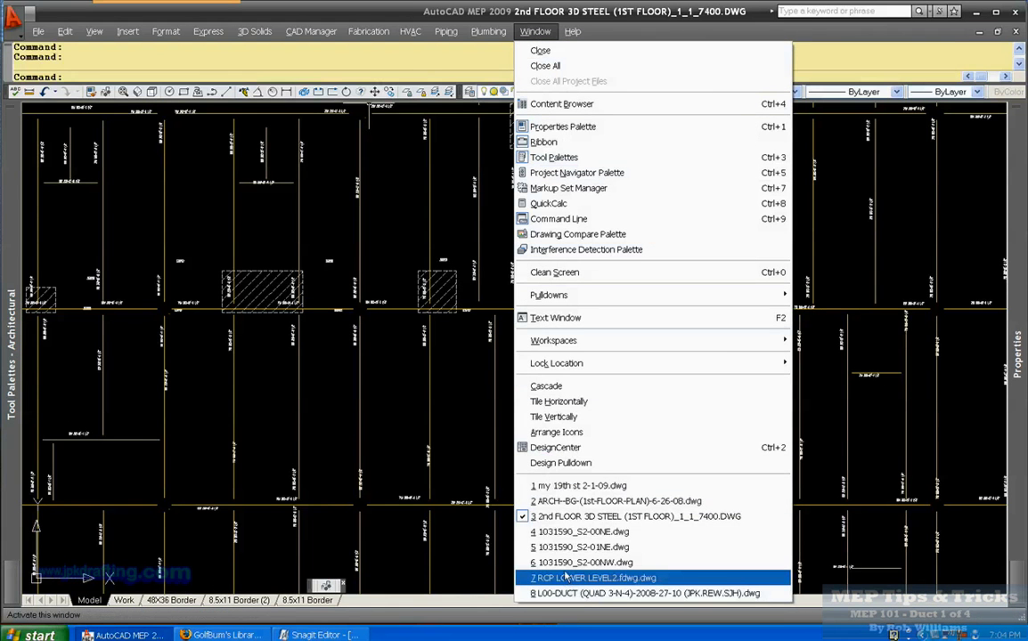
pyautogui.click(579, 501)
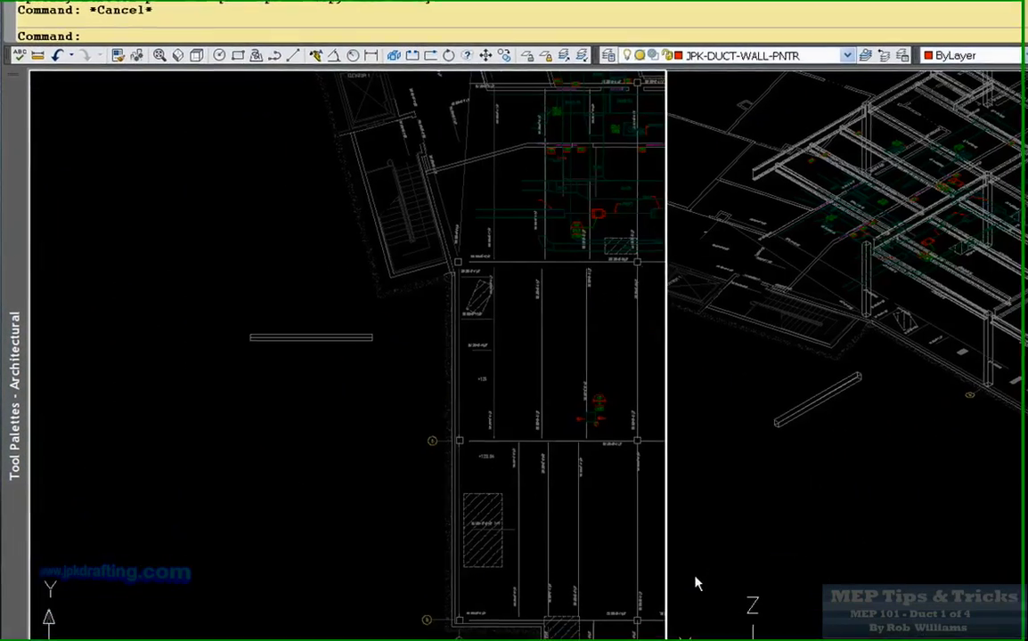
pyautogui.scroll(5, 315, 321)
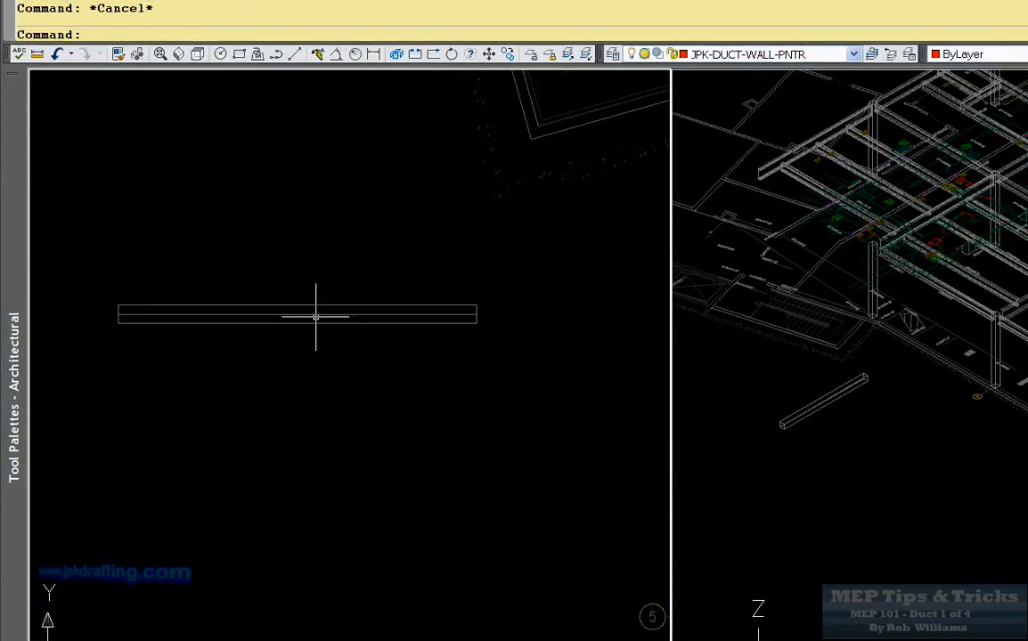
# Step: Set the horizontal sample beam's elevation to 12'11.5" and deselect it
pyautogui.click(315, 317)
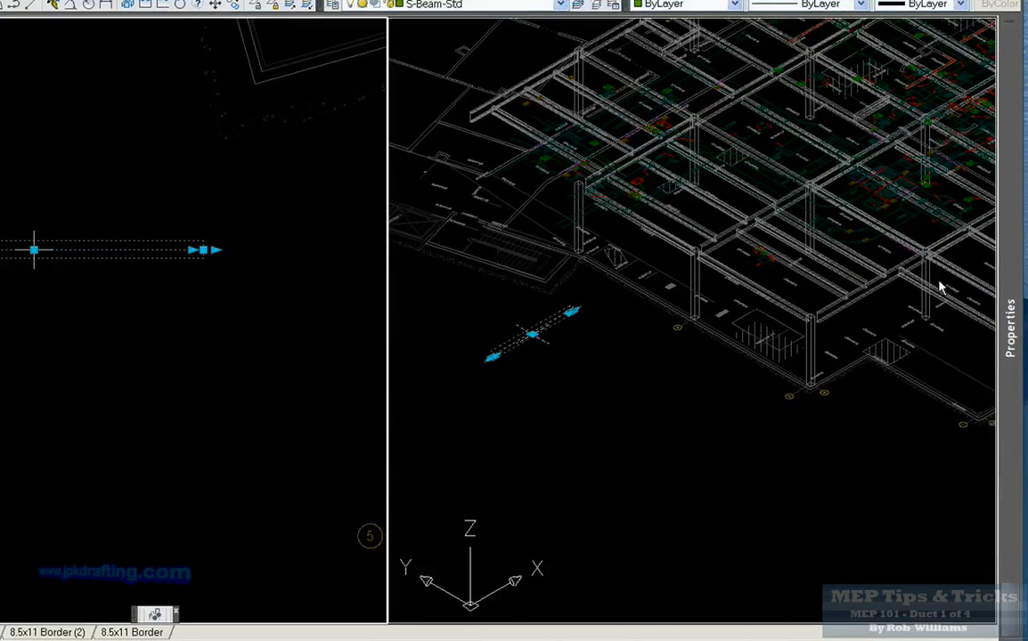
pyautogui.moveTo(1011, 329)
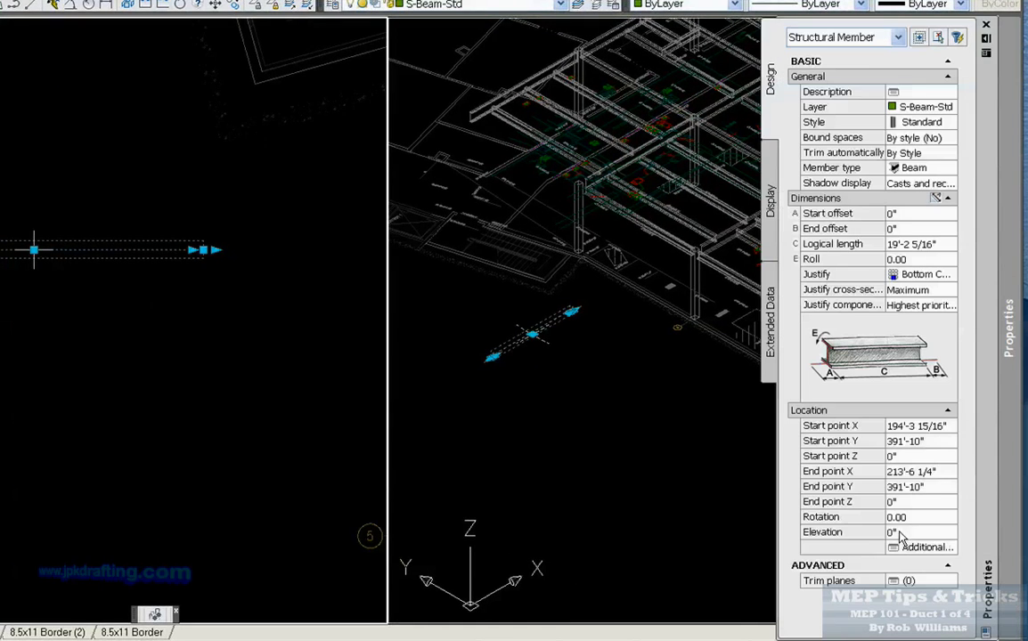
pyautogui.click(898, 532)
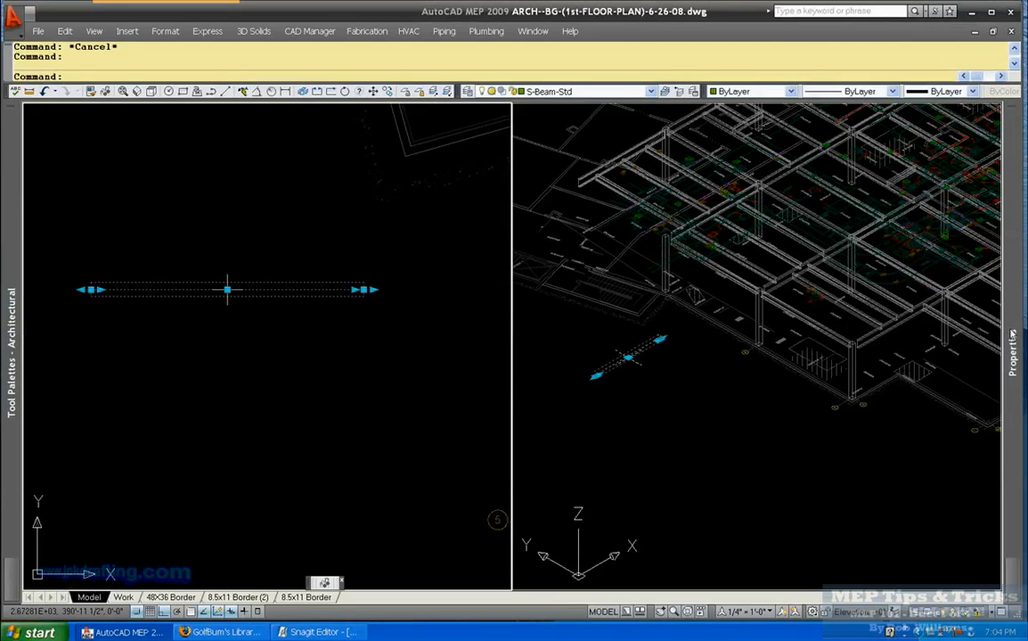
pyautogui.moveTo(1008, 322)
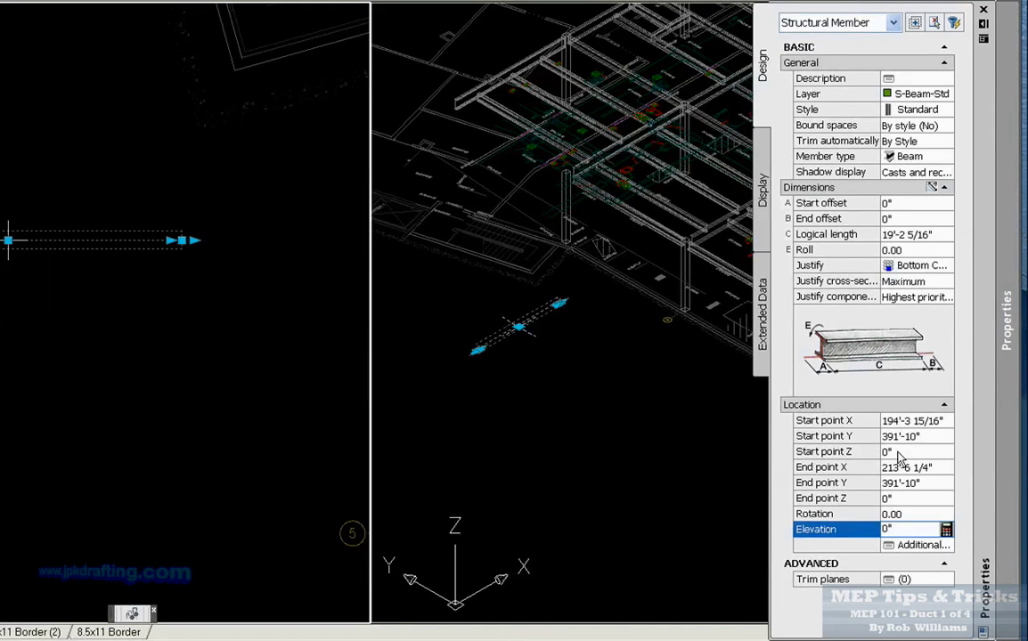
pyautogui.click(897, 453)
pyautogui.click(898, 498)
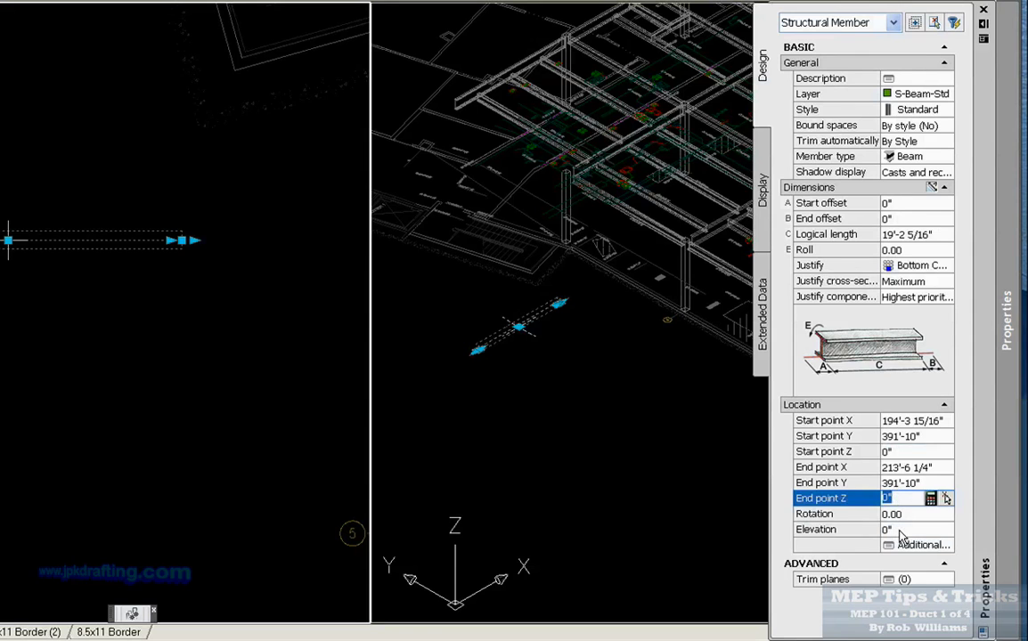
pyautogui.click(898, 530)
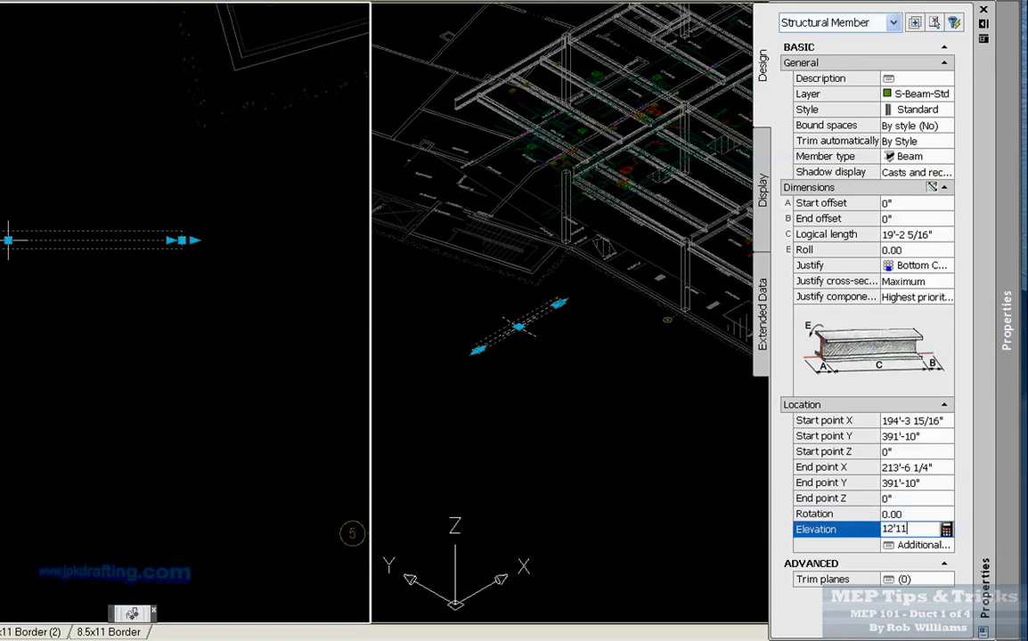
pyautogui.write("12'11.5")
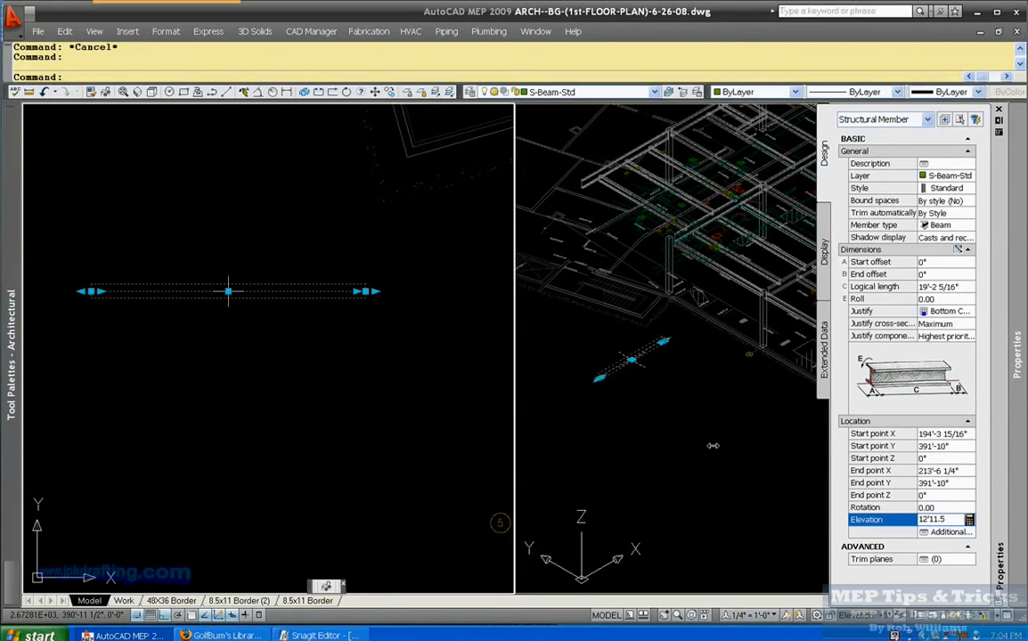
pyautogui.press('Return')
pyautogui.press('Escape')
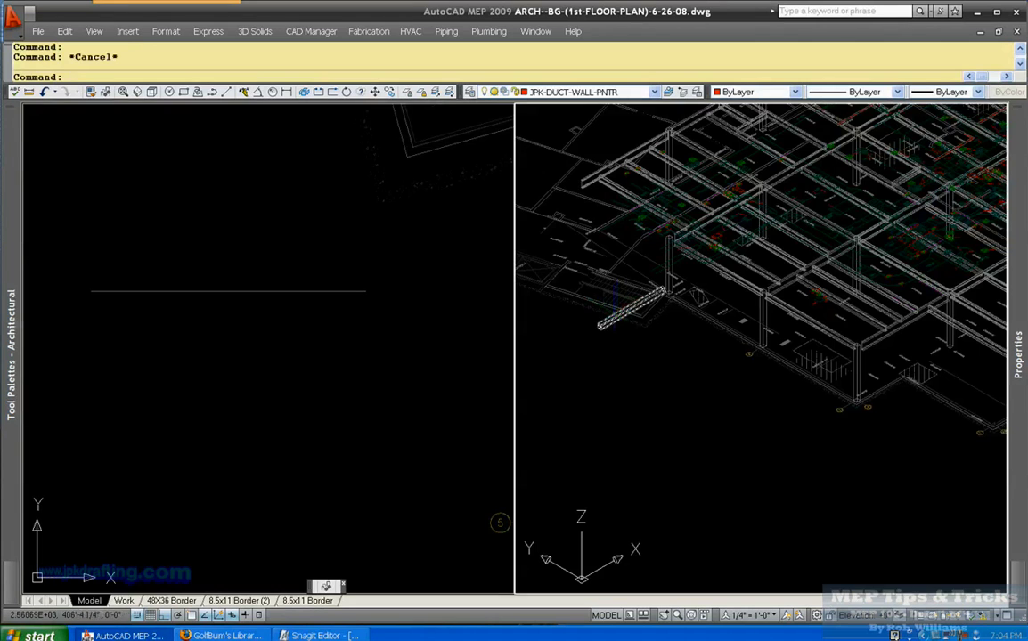
# Step: Delete the raised horizontal sample beam from the plan
pyautogui.scroll(-3, 271, 291)
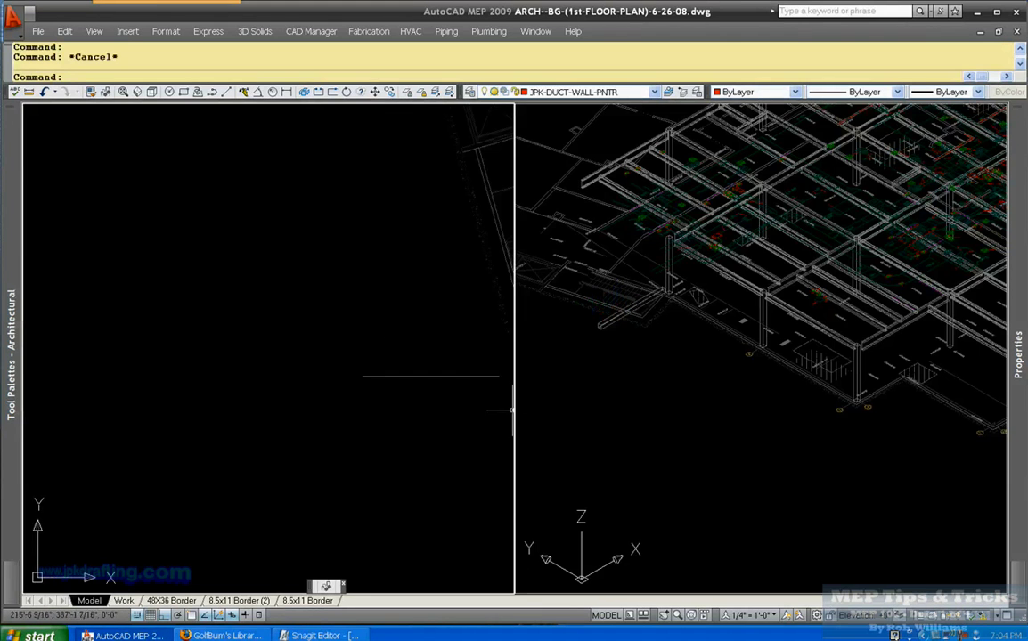
pyautogui.scroll(5, 515, 383)
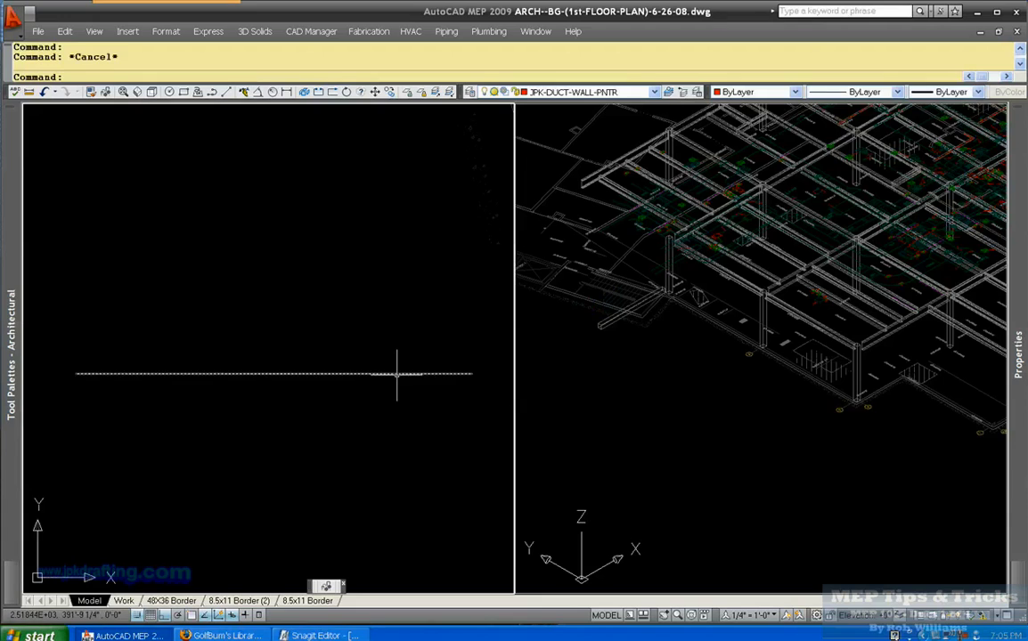
pyautogui.click(397, 375)
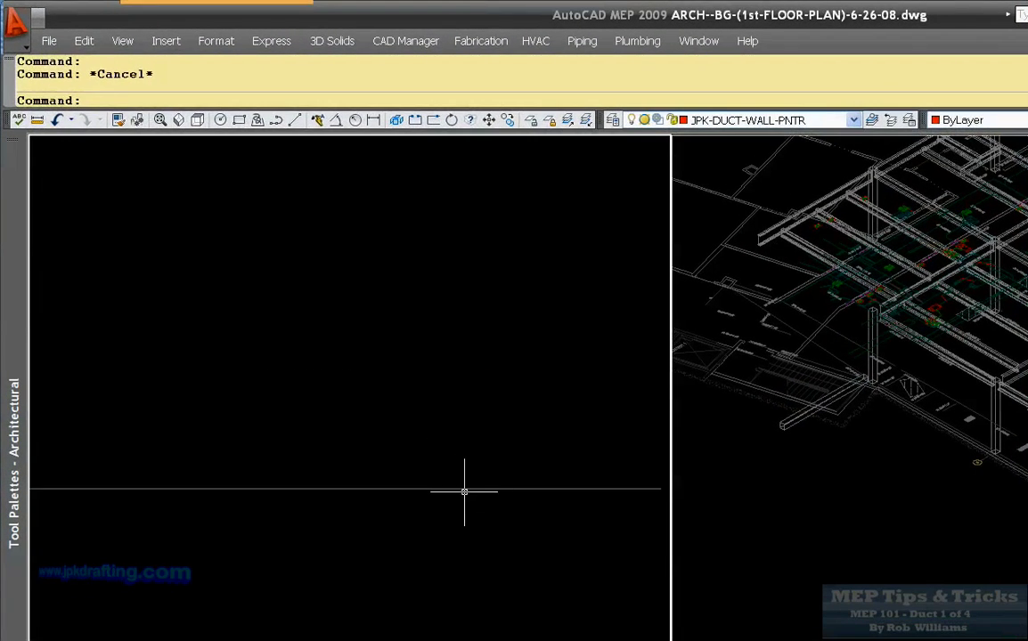
pyautogui.click(464, 490)
pyautogui.press('Escape')
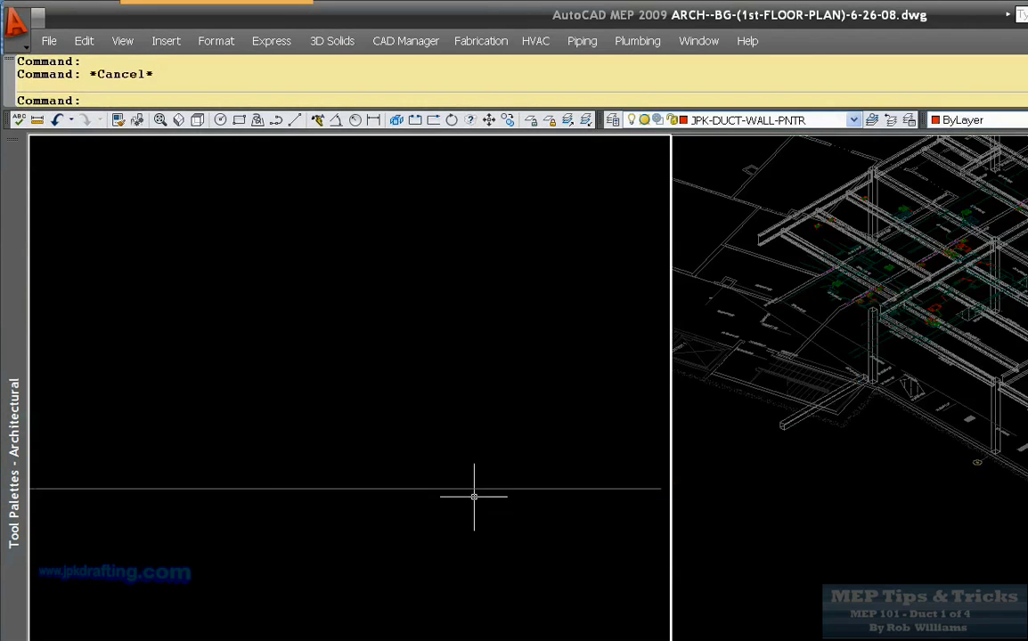
pyautogui.click(292, 490)
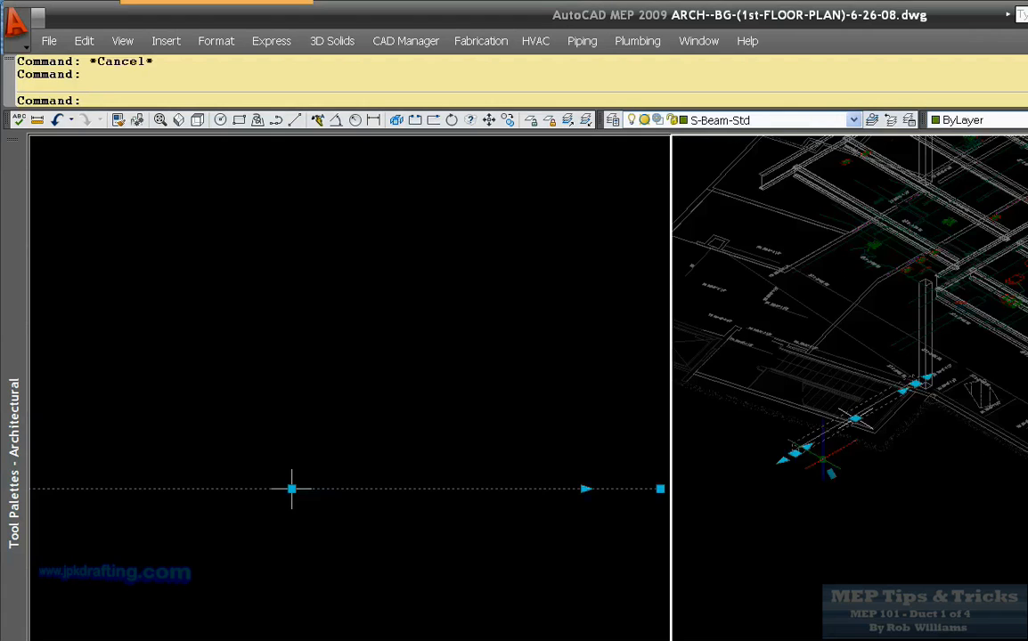
pyautogui.press('Delete')
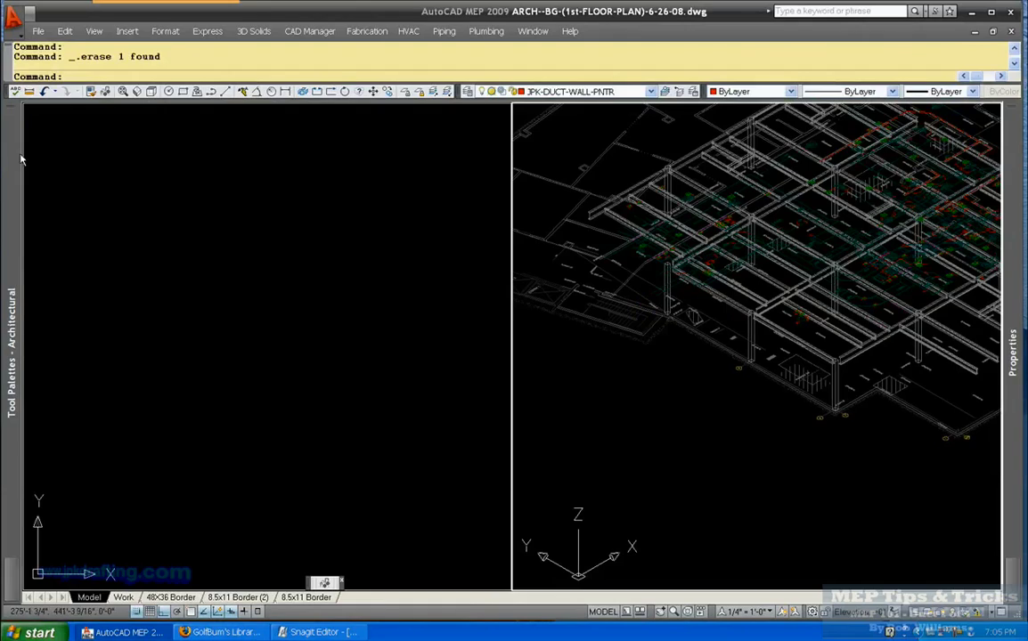
# Step: Draw a new horizontal structural beam about 6'-5 5/8" long in the empty area of the plan view
pyautogui.moveTo(21, 159)
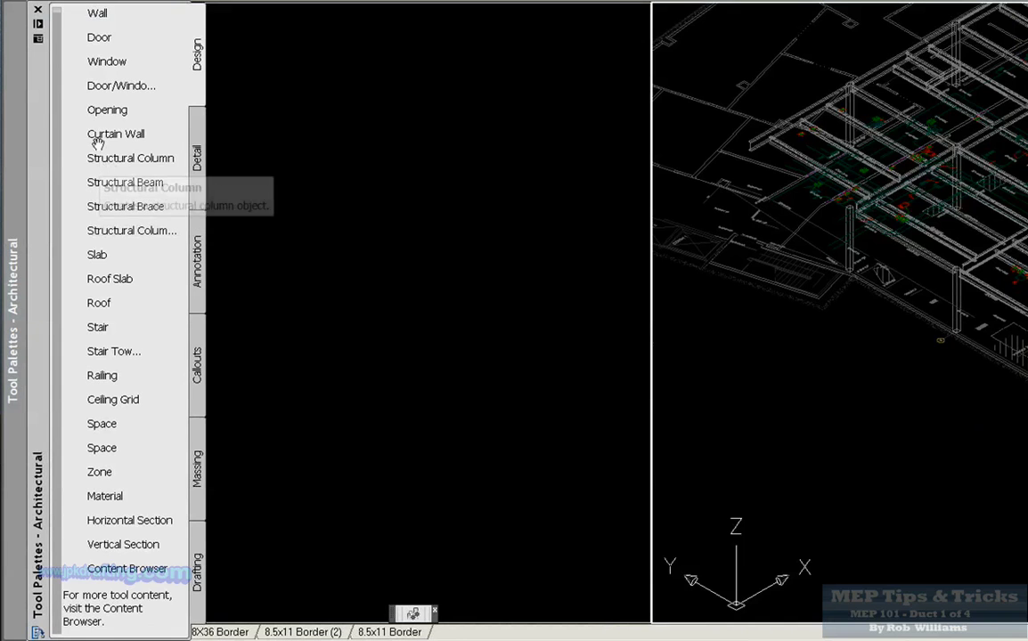
pyautogui.click(94, 183)
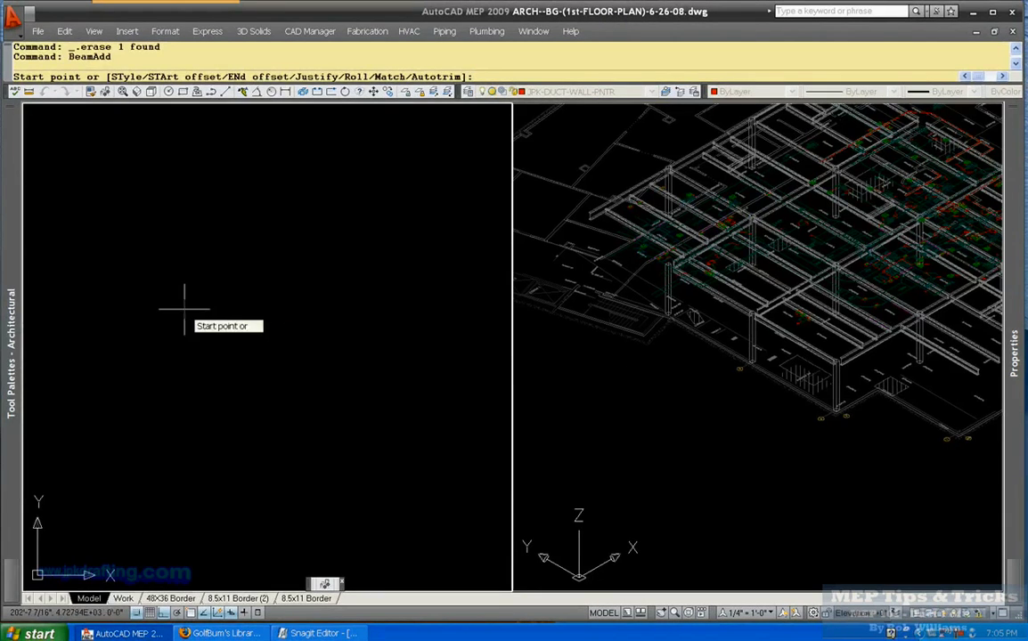
pyautogui.click(184, 309)
pyautogui.click(374, 309)
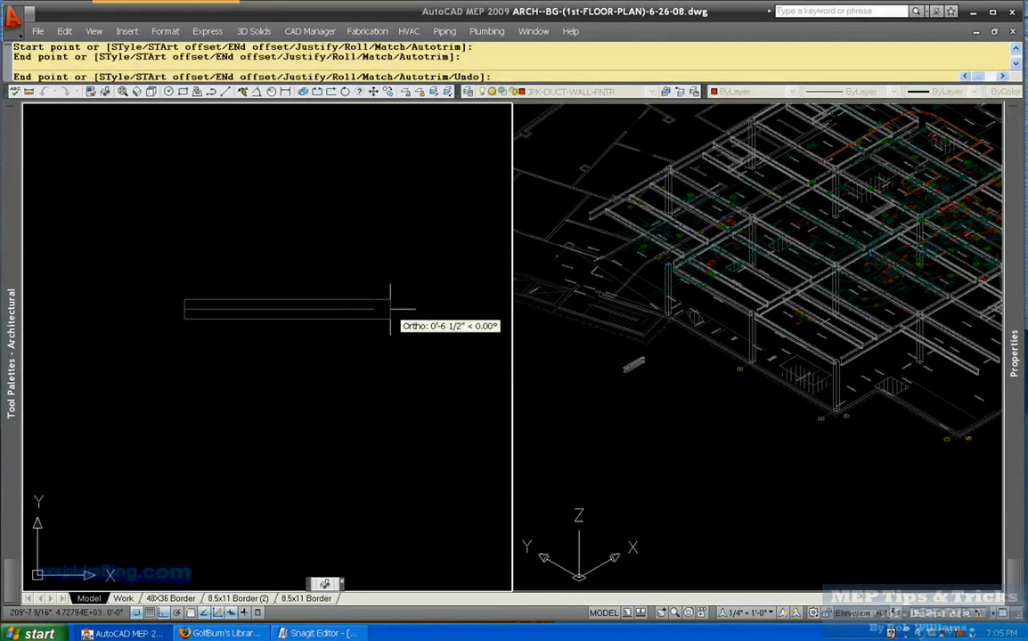
pyautogui.press('Escape')
# Step: Assign the W18x55 member style to the newly drawn beam
pyautogui.click(629, 365)
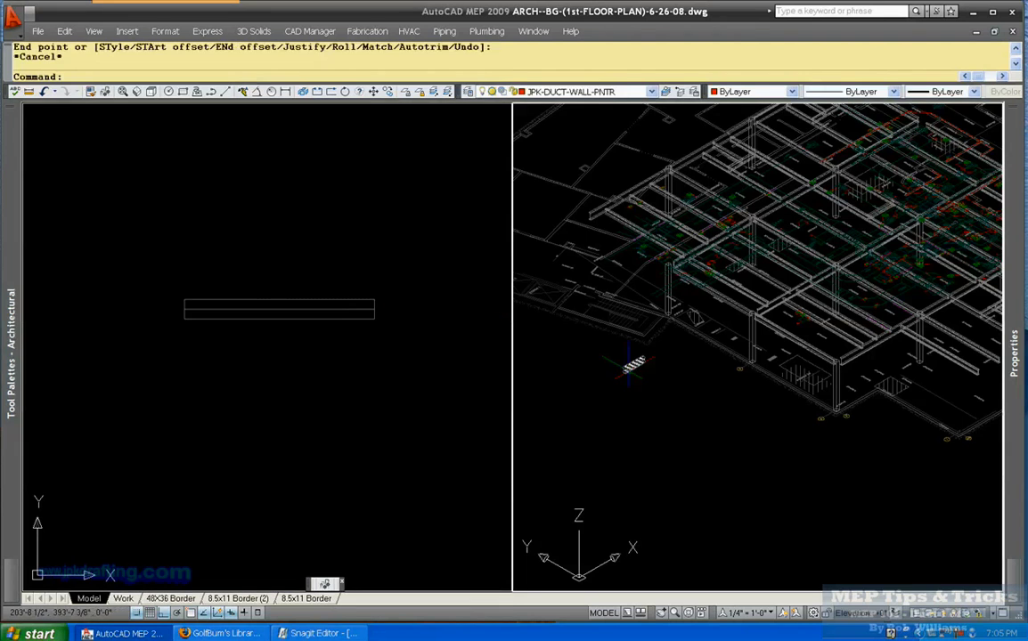
pyautogui.click(630, 364)
pyautogui.moveTo(1009, 243)
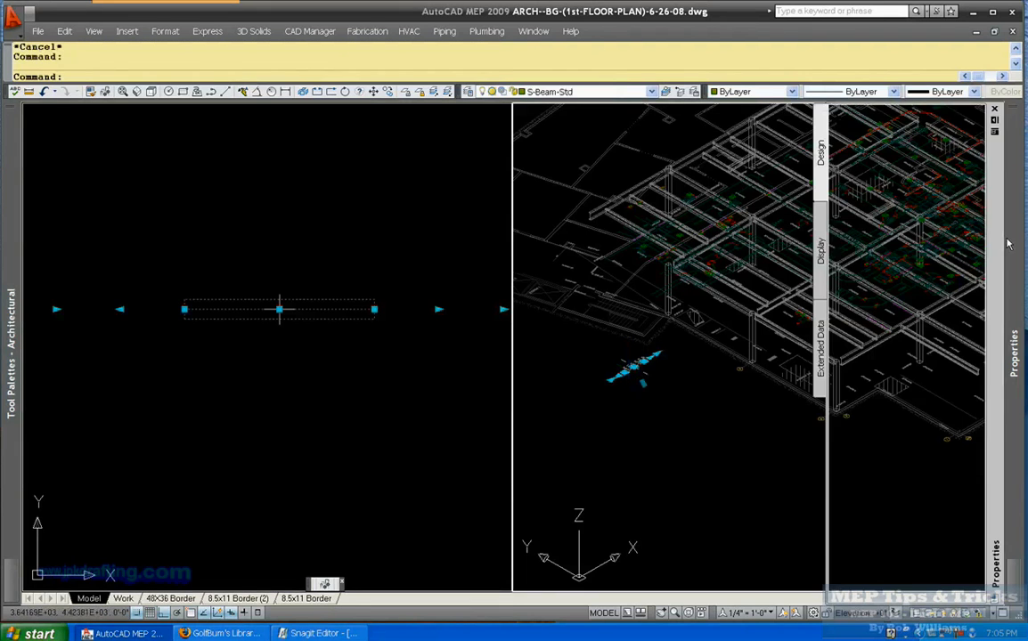
pyautogui.click(965, 188)
pyautogui.click(965, 188)
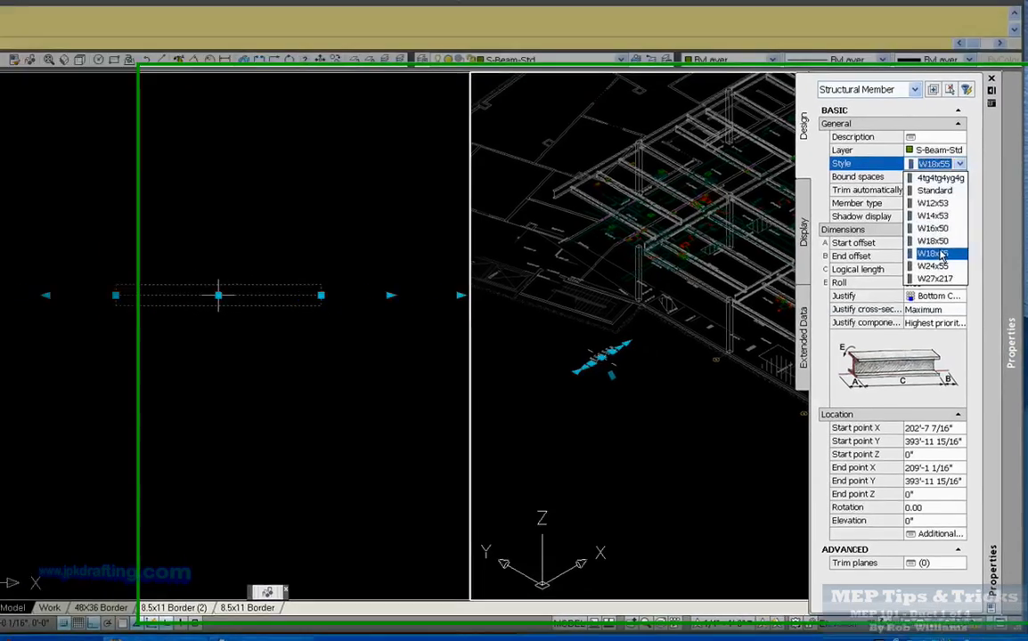
pyautogui.click(946, 271)
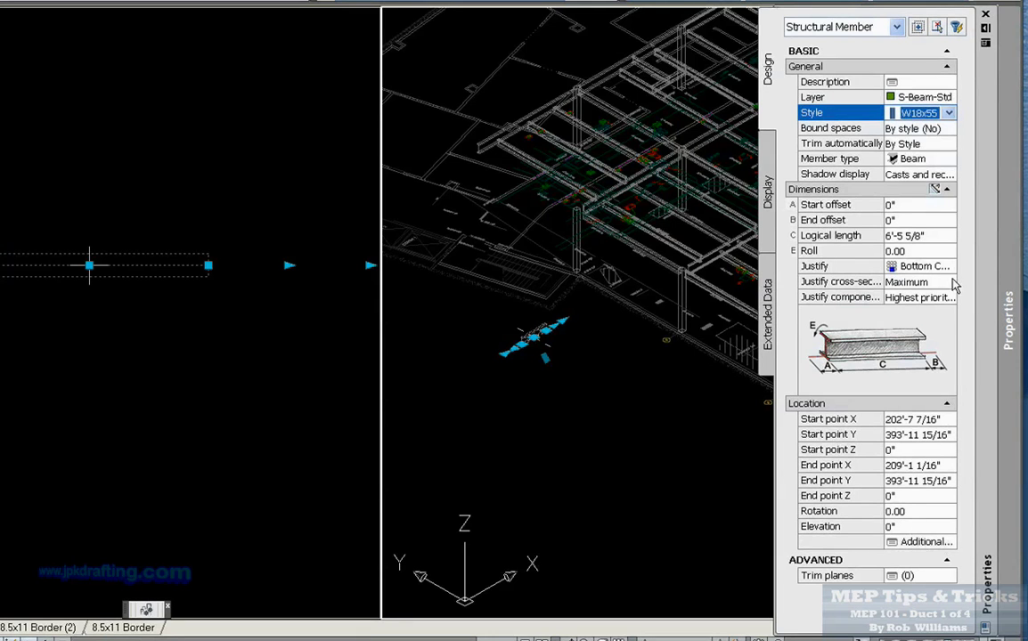
# Step: Examine the new beam's justification options, including Top Center, and keep Bottom Center
pyautogui.click(926, 266)
pyautogui.click(930, 268)
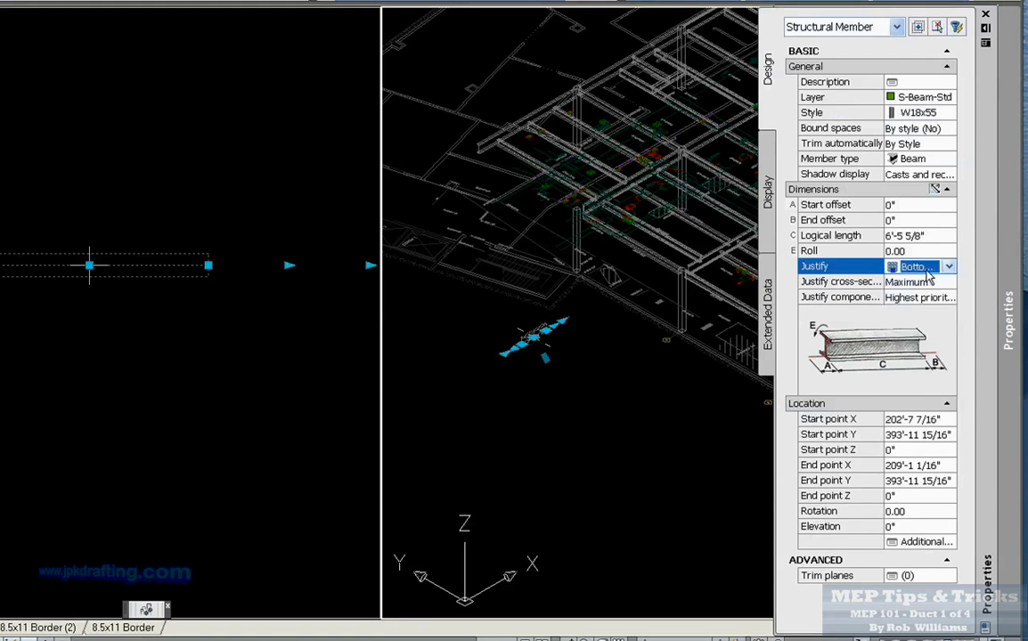
pyautogui.click(927, 270)
pyautogui.click(927, 270)
pyautogui.click(926, 270)
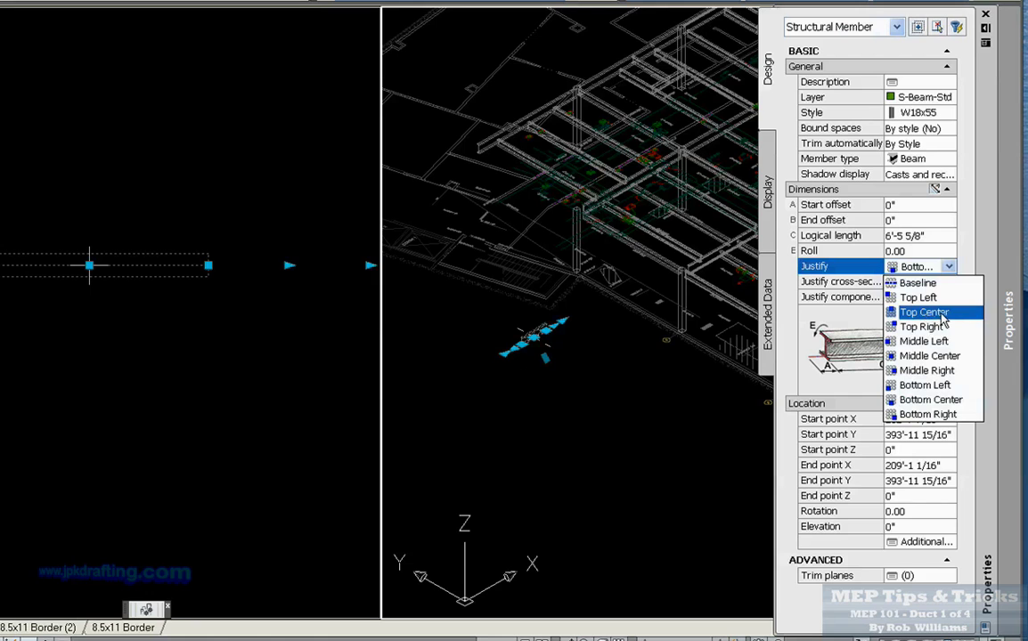
pyautogui.click(924, 270)
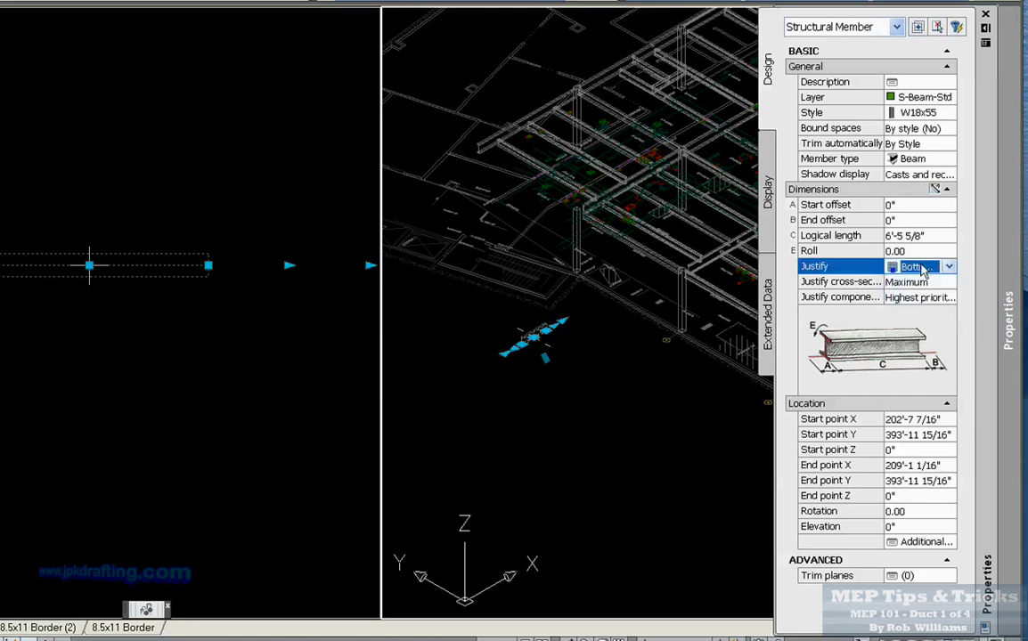
# Step: Set the W18x55 beam's elevation to 12'3.5" and deselect it
pyautogui.click(904, 528)
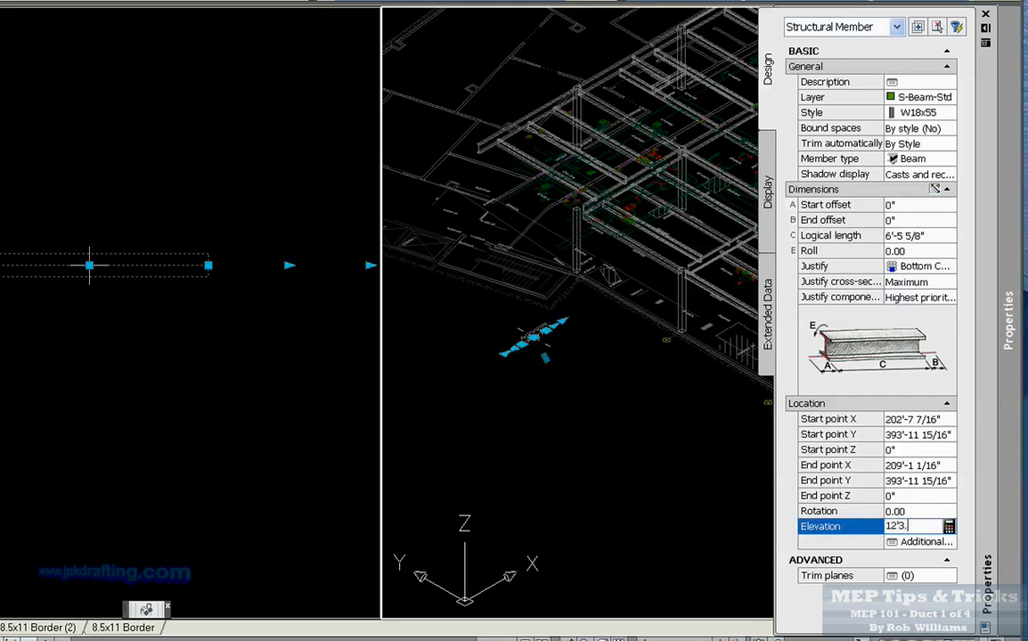
pyautogui.write("12'3.5")
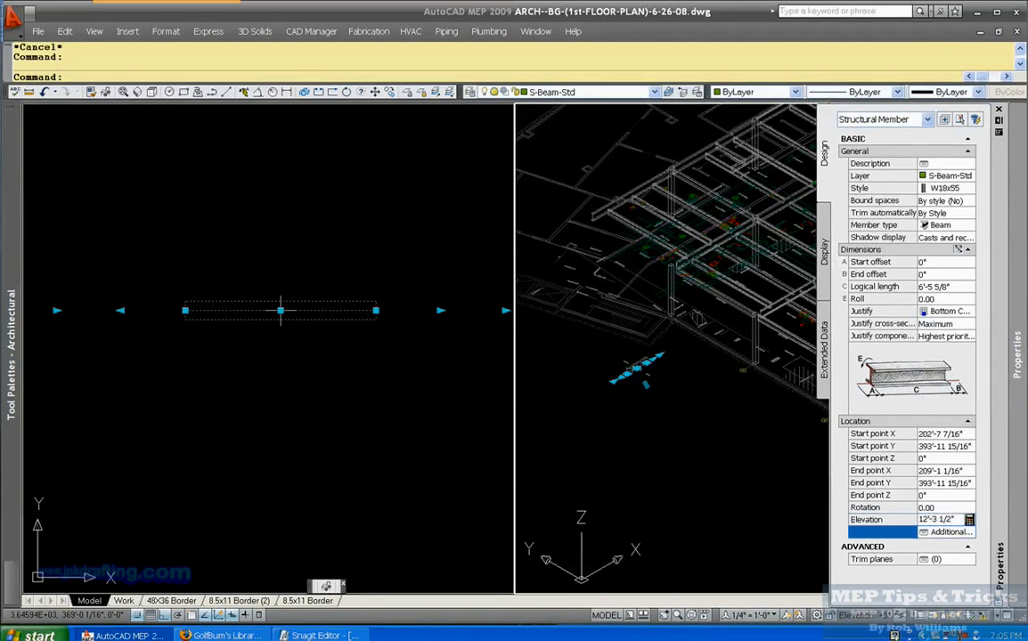
pyautogui.press('Return')
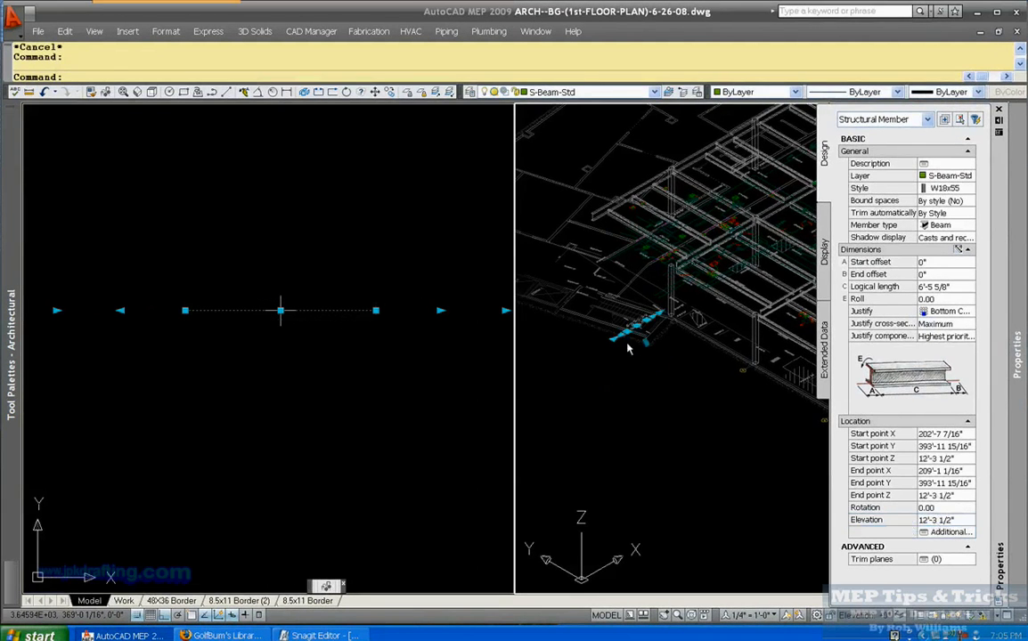
pyautogui.press('Escape')
# Step: Measure the distance from the W18x55 beam's lower flange corner down to a point at floor level in the 3D view, with object snap on
pyautogui.scroll(5, 630, 339)
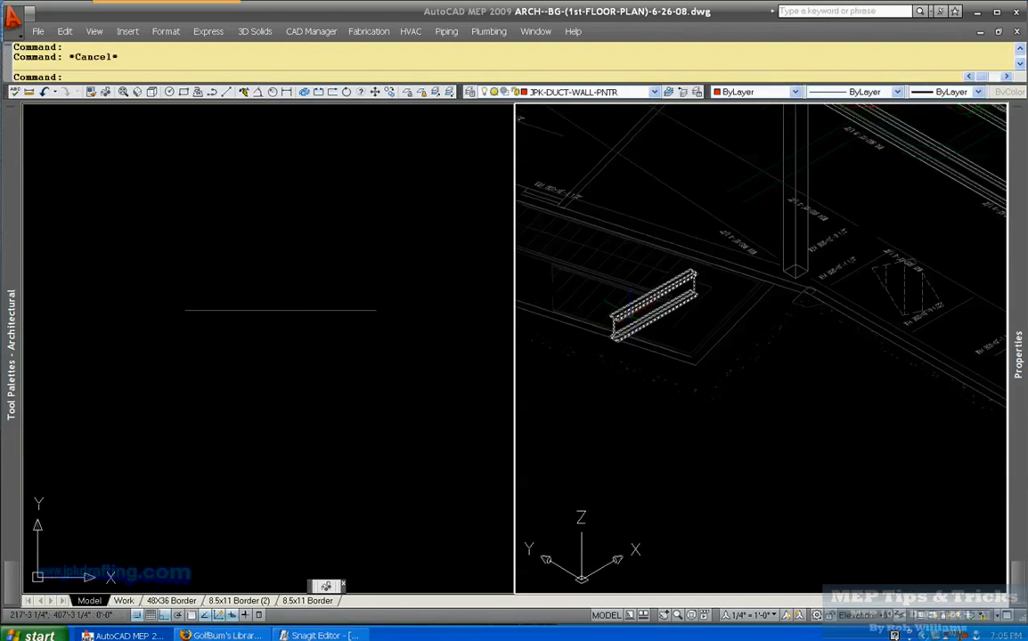
pyautogui.click(632, 301)
pyautogui.scroll(4, 622, 309)
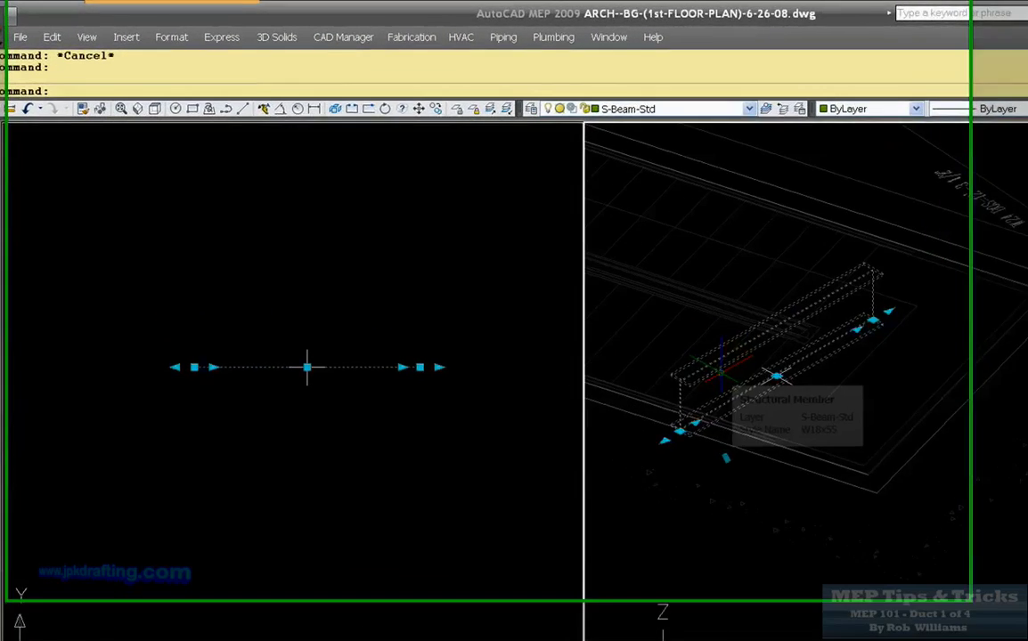
pyautogui.press('Escape')
pyautogui.rightClick(945, 196)
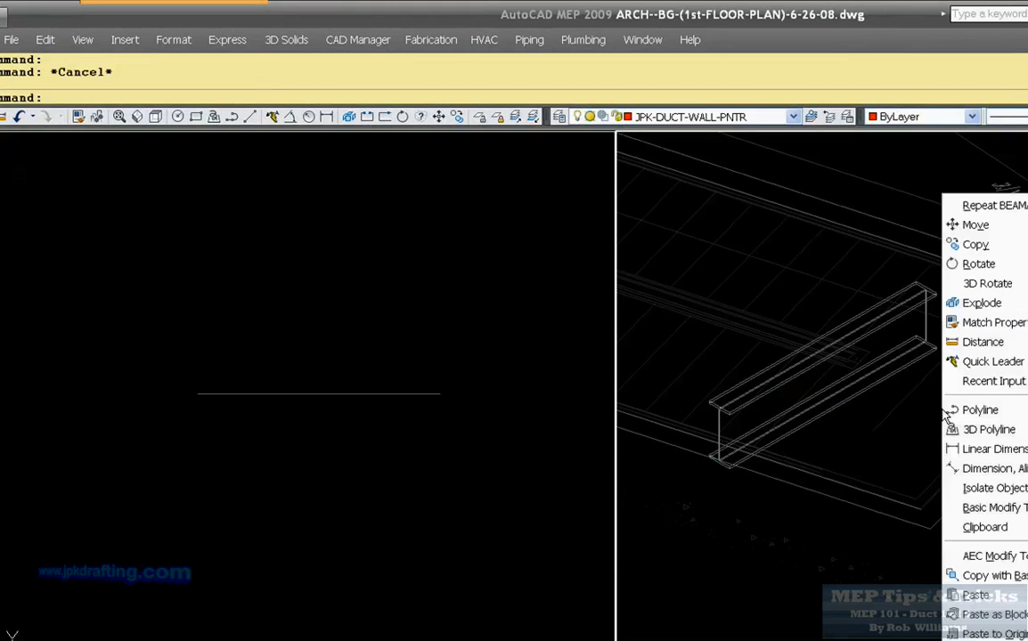
pyautogui.click(983, 344)
pyautogui.scroll(3, 940, 365)
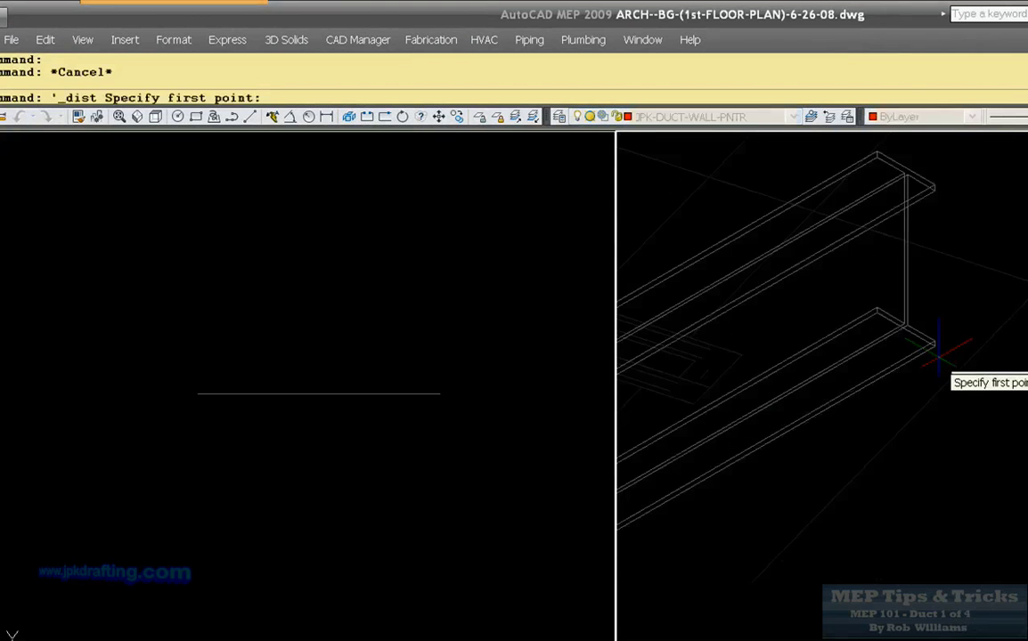
pyautogui.press('F3')
pyautogui.click(935, 344)
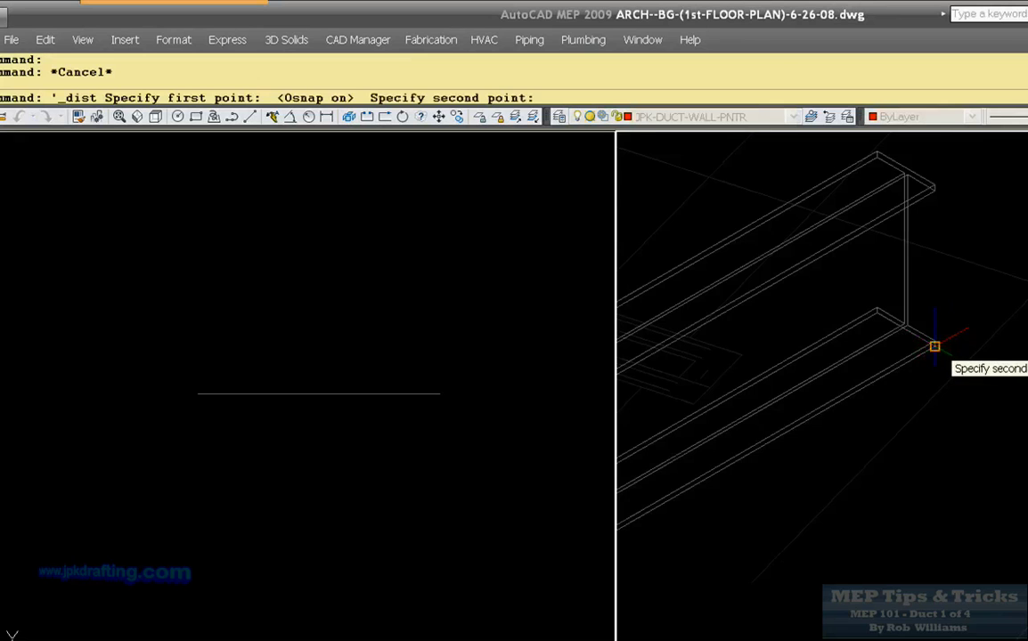
pyautogui.scroll(-3, 936, 347)
pyautogui.click(957, 481)
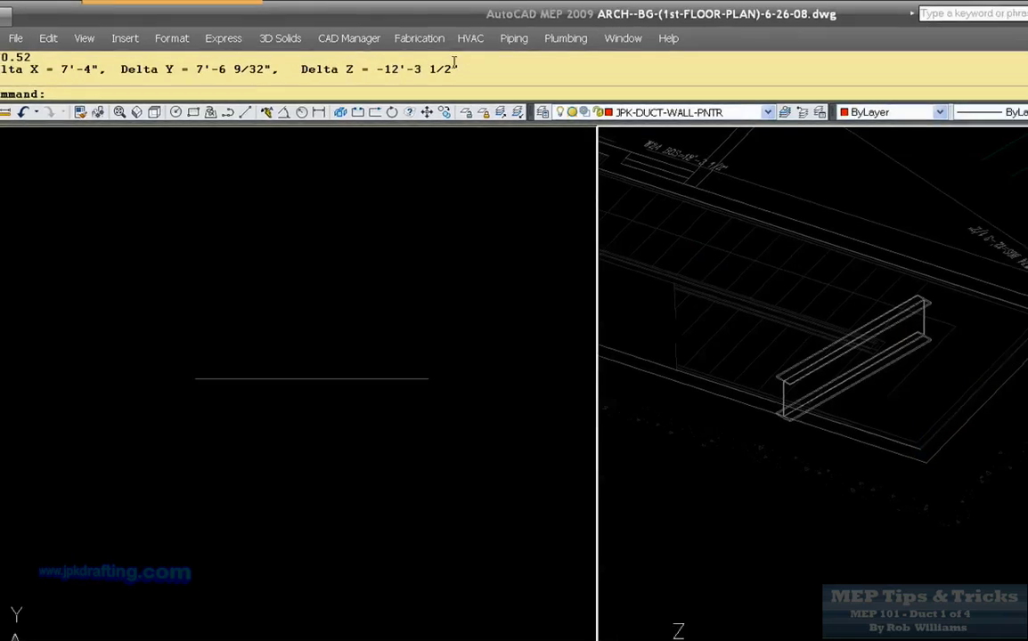
pyautogui.press('Escape')
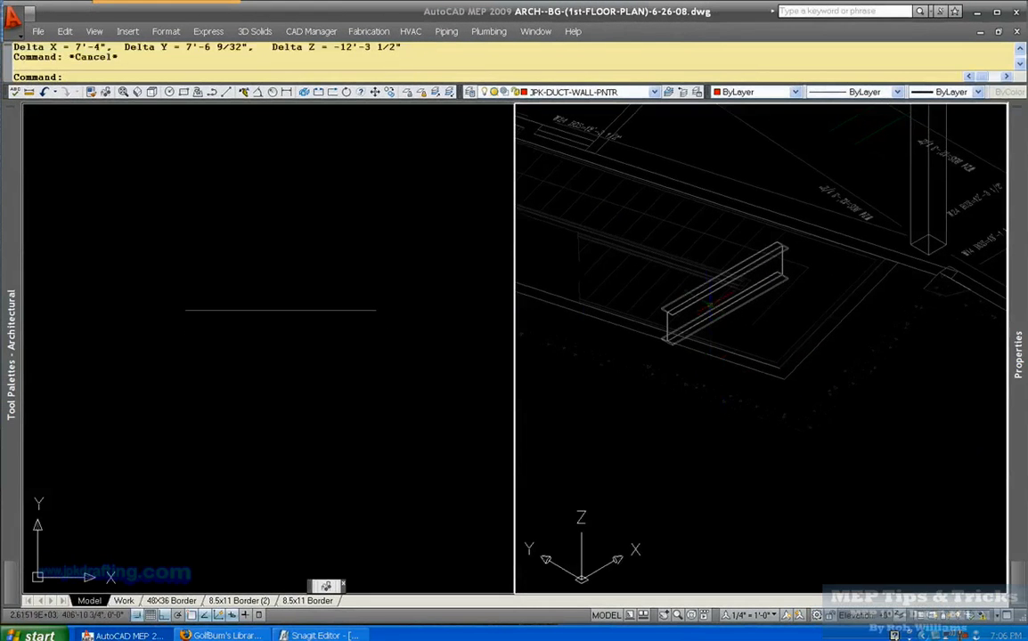
# Step: Erase the W18x55 test beam beside the stairwell in the 3D view
pyautogui.click(713, 296)
pyautogui.press('Delete')
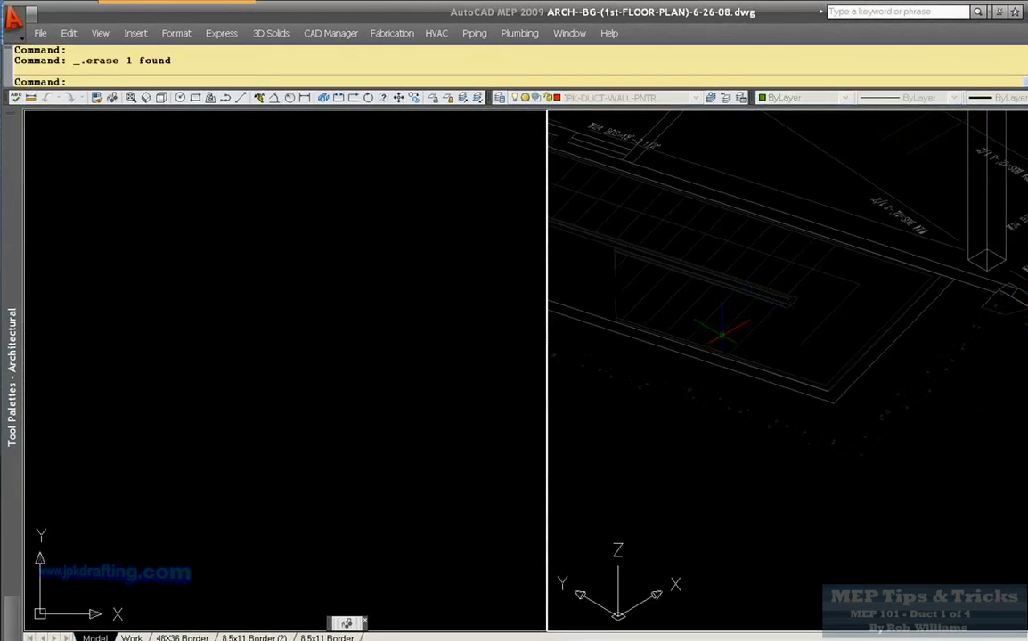
# Step: Examine the beam layout and the size and bottom-of-steel elevation labels across the first-floor plan view
pyautogui.click(426, 380)
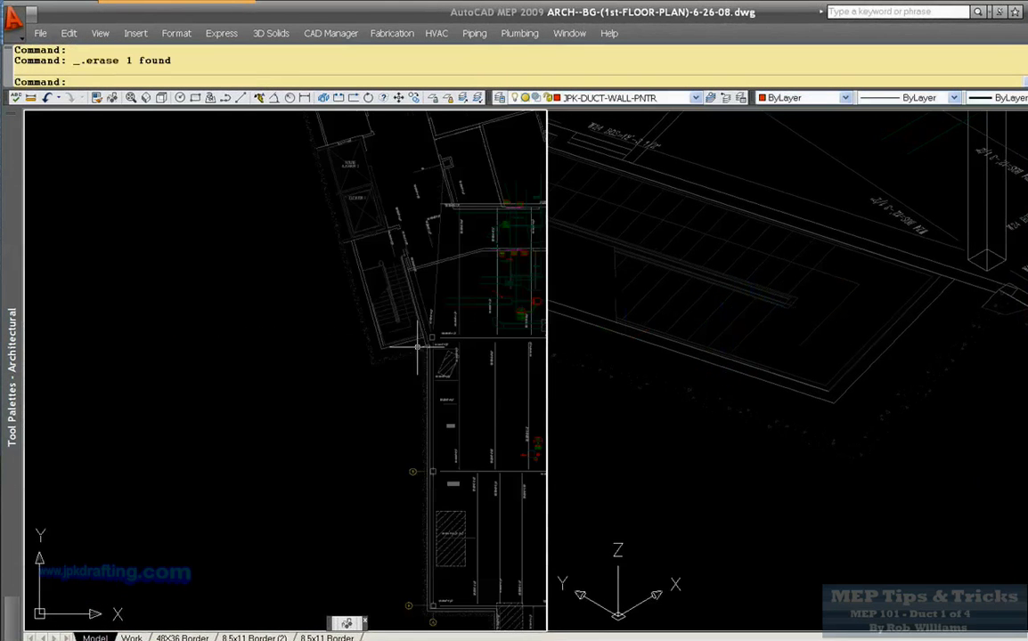
pyautogui.scroll(5, 464, 410)
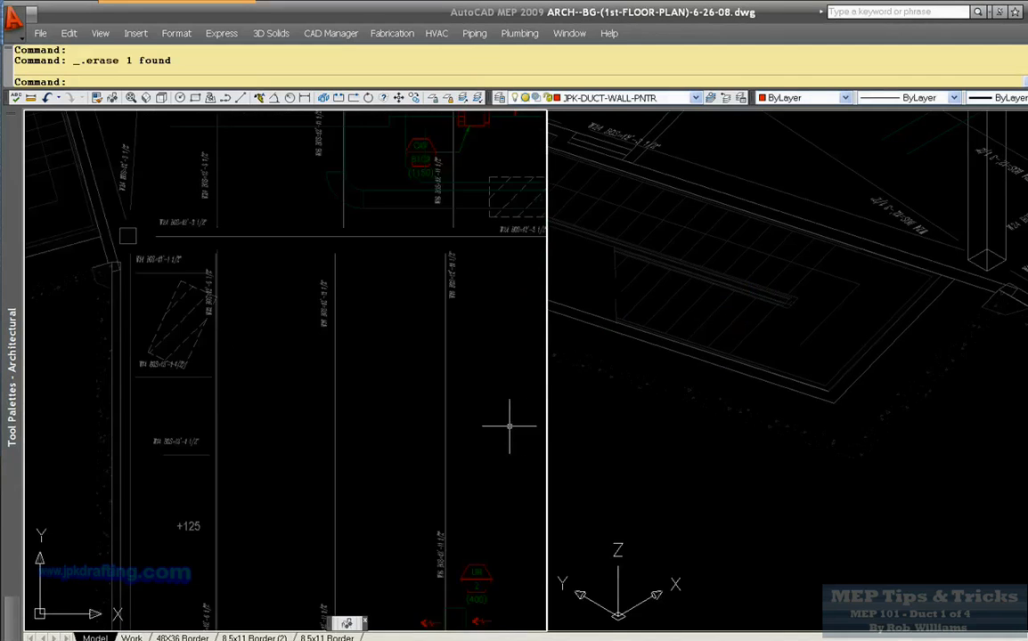
pyautogui.scroll(-5, 379, 338)
pyautogui.scroll(2, 521, 354)
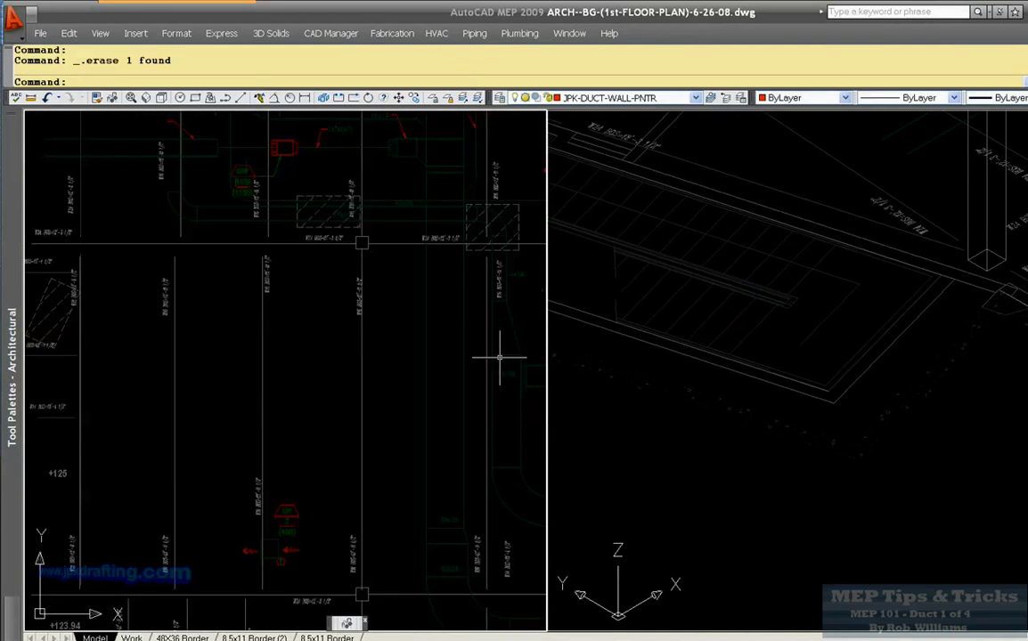
pyautogui.scroll(-2, 356, 355)
pyautogui.scroll(-1, 401, 418)
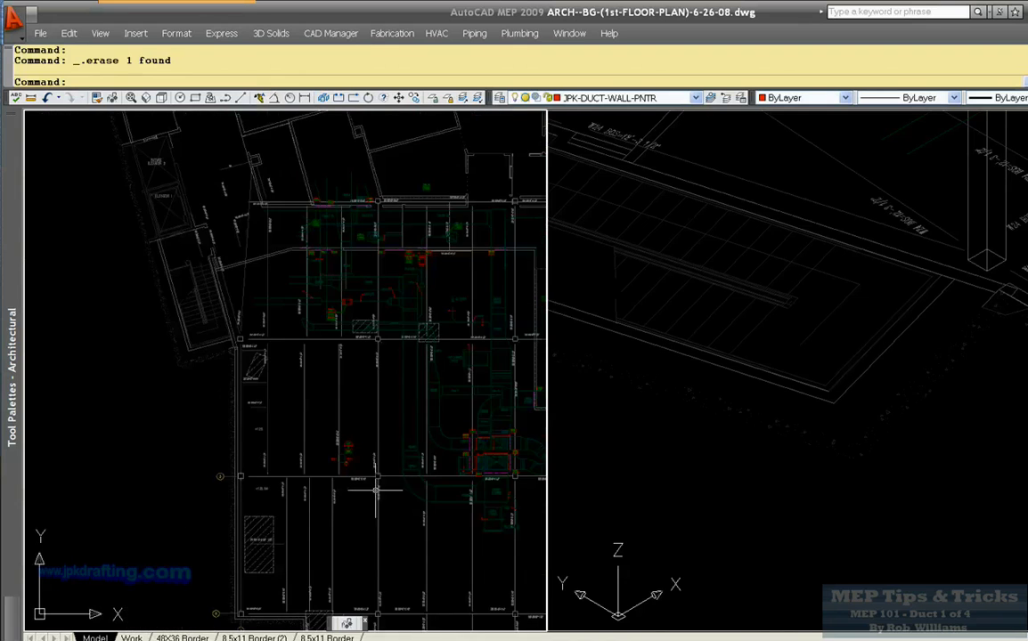
pyautogui.scroll(4, 376, 489)
pyautogui.scroll(-4, 376, 466)
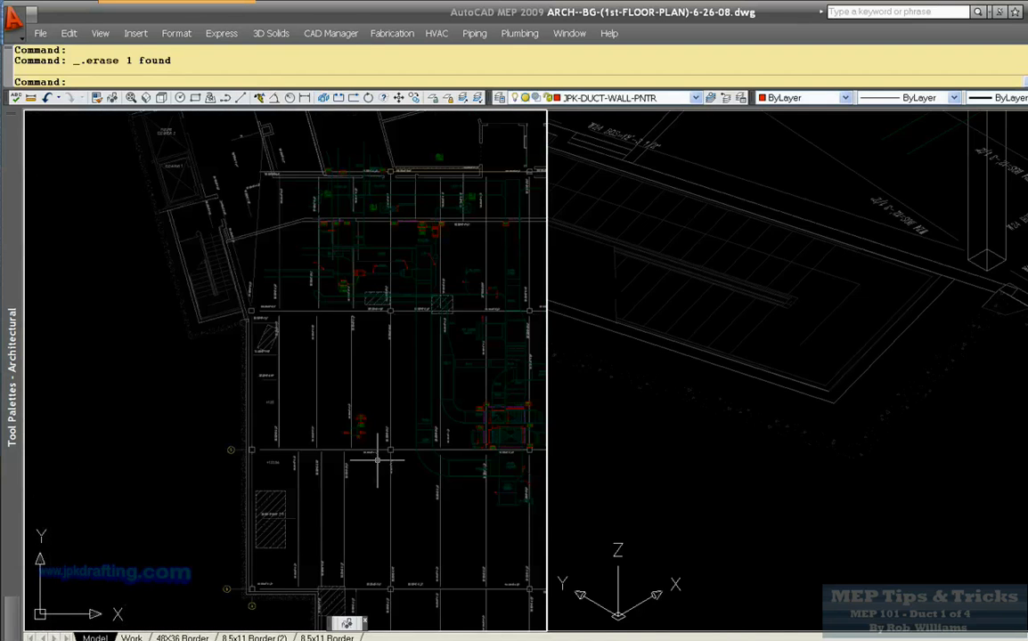